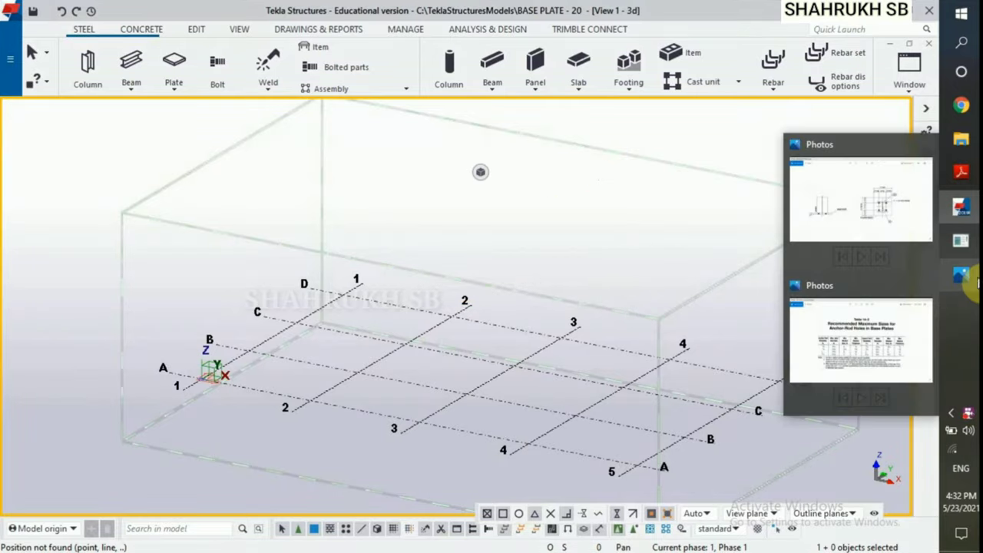
- Place a W8X35 steel column at grid intersection A1
left_click(876, 236)
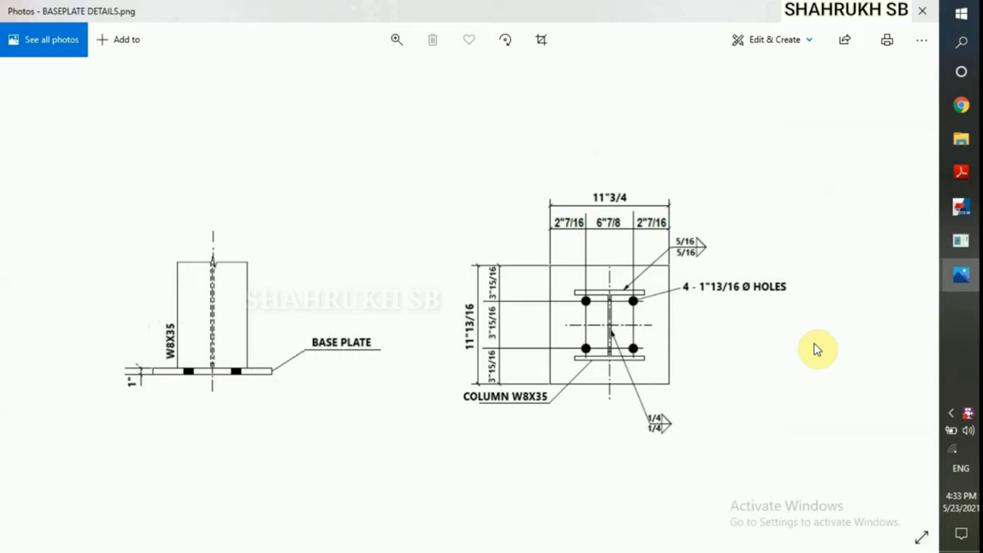
left_click(961, 206)
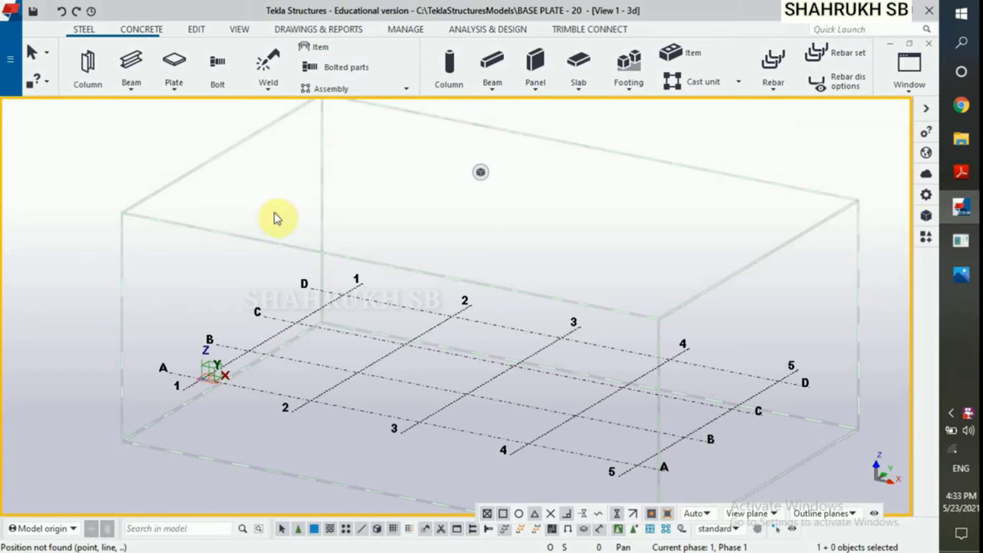
left_click(92, 63)
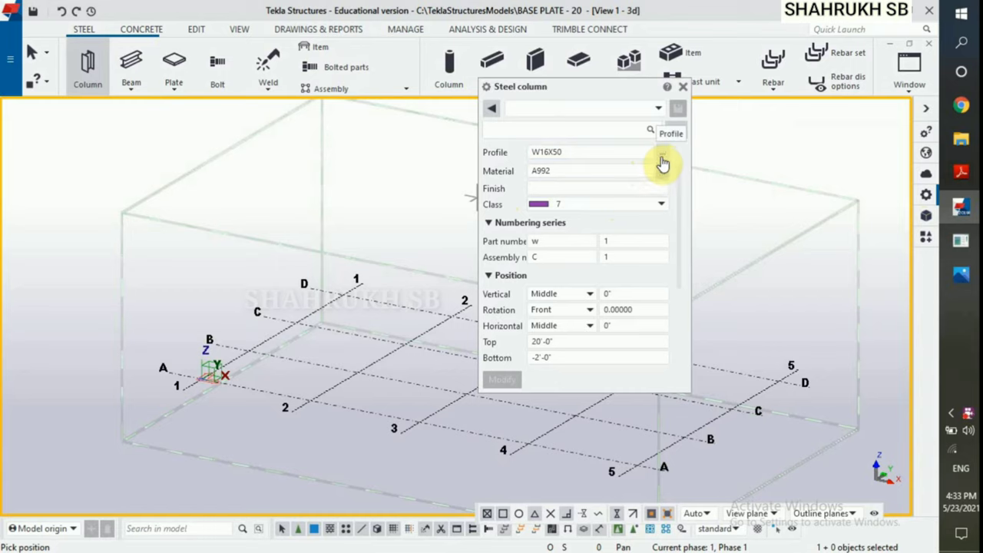
left_click(663, 160)
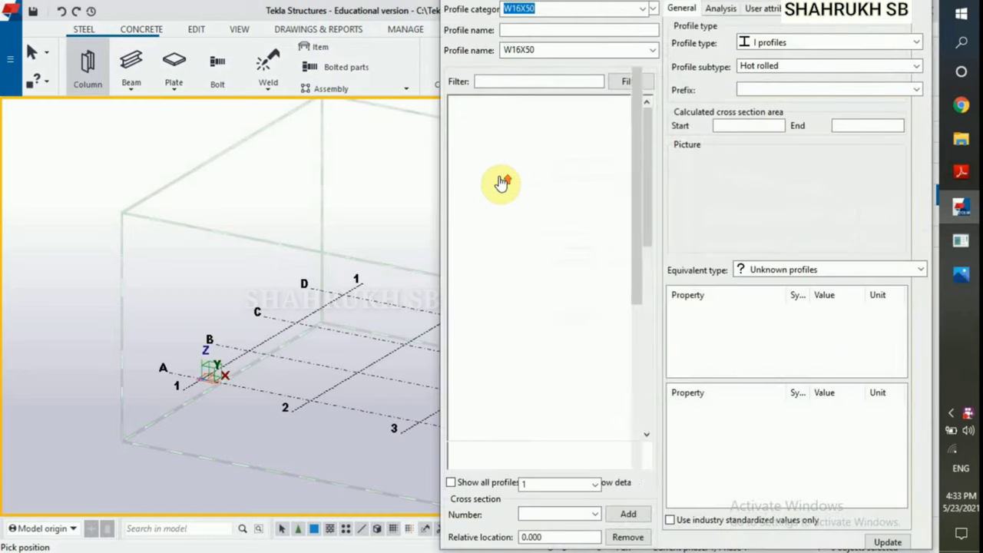
double_click(512, 125)
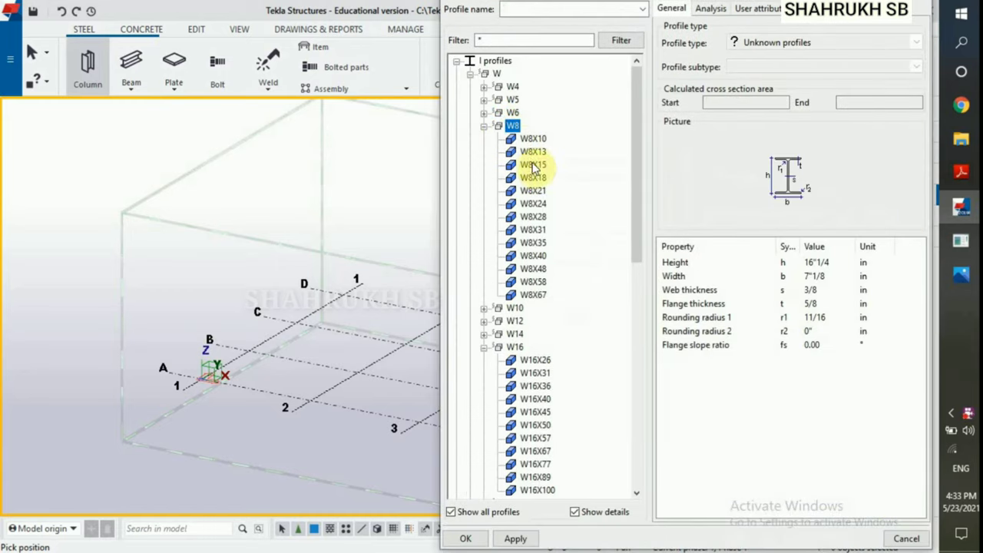
double_click(535, 243)
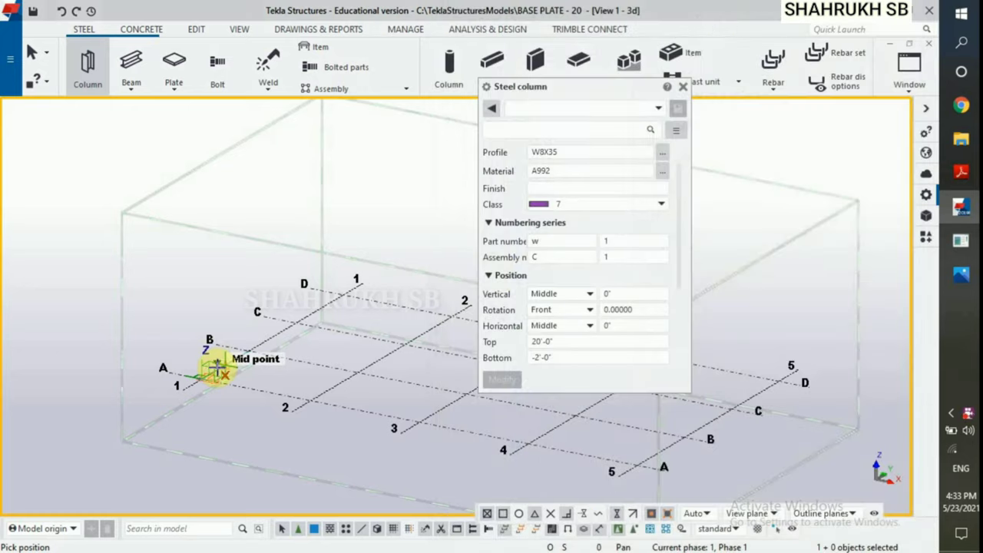
left_click(201, 375)
right_click(242, 311)
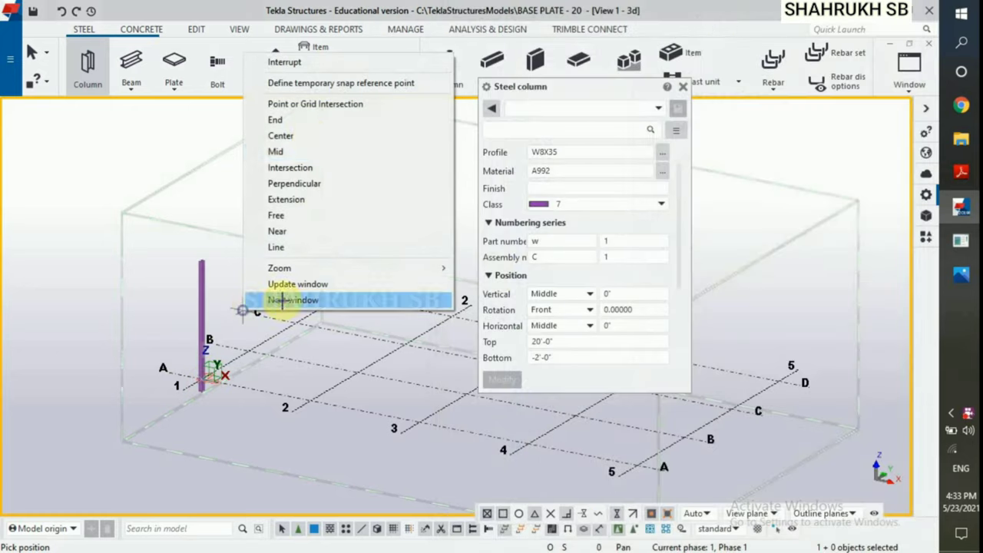
left_click(315, 62)
- Set the column's bottom elevation to 0 and its rotation to Back
scroll(182, 362, "up", 3)
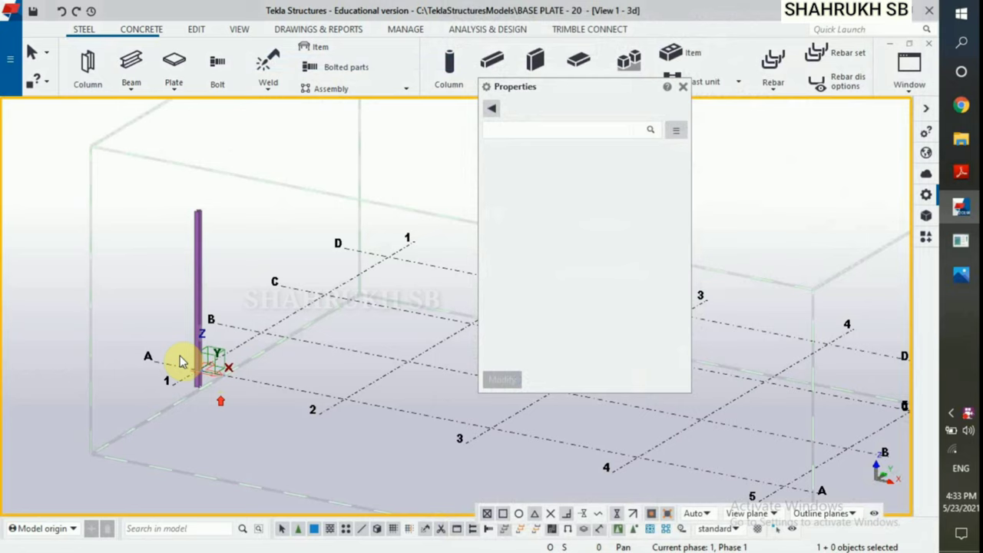
left_click(197, 261)
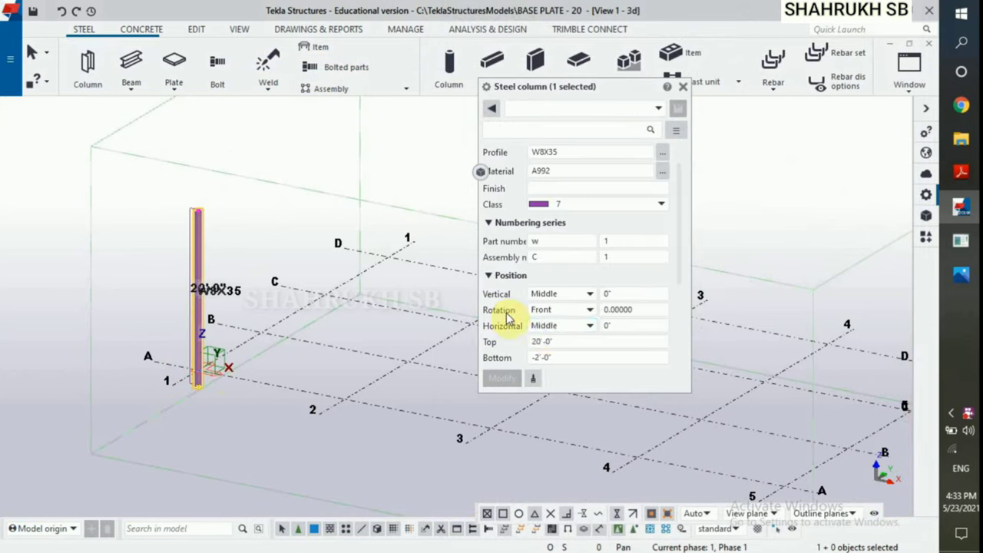
double_click(569, 341)
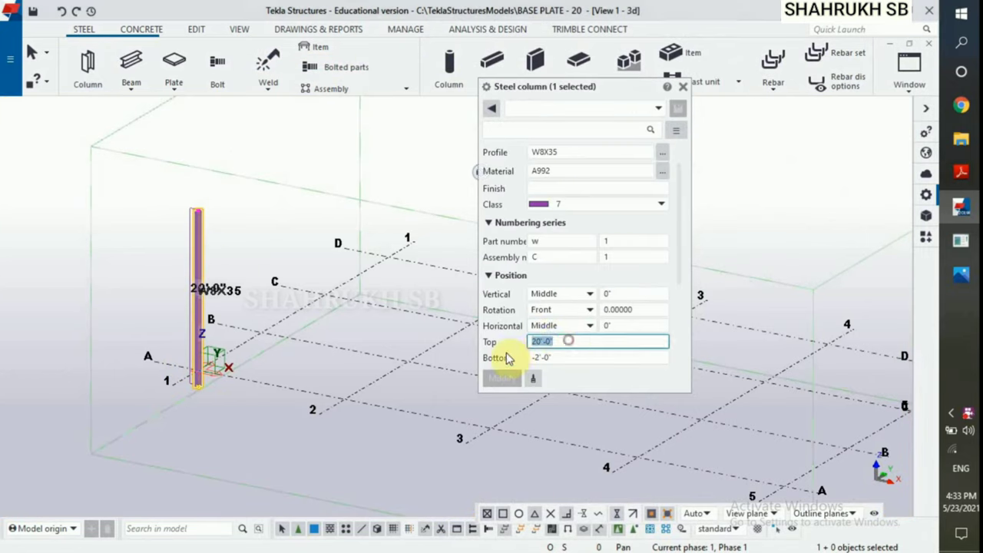
double_click(557, 355)
type("0")
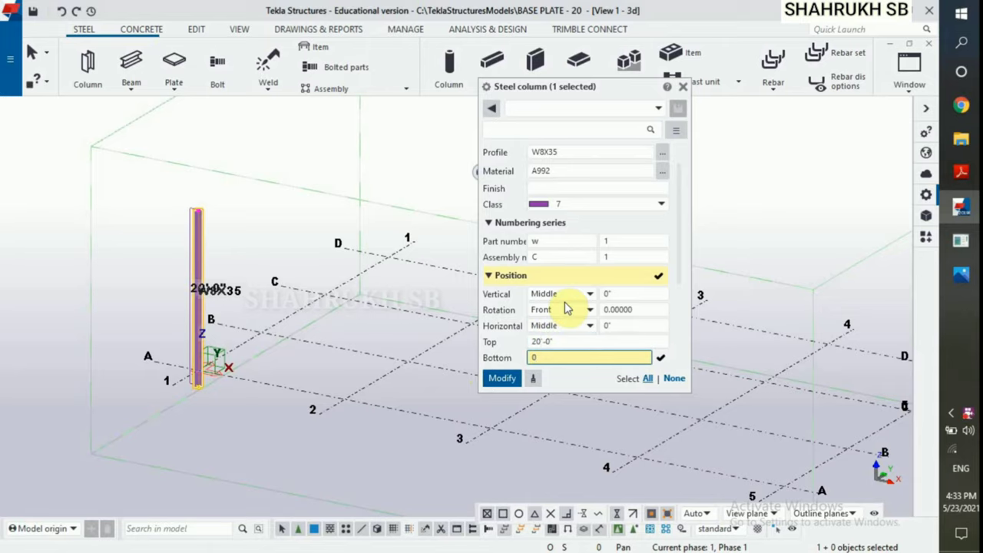
left_click(565, 311)
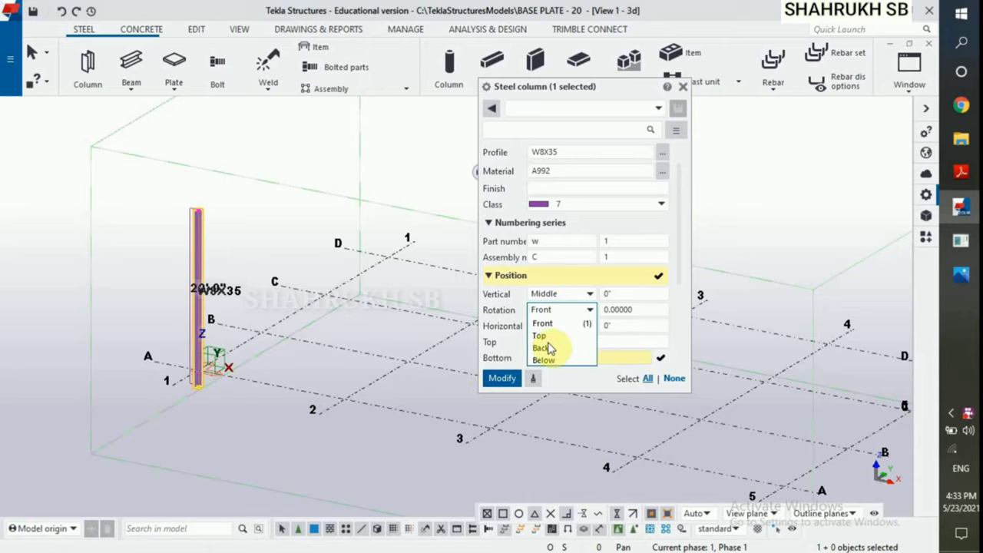
left_click(545, 348)
left_click(501, 378)
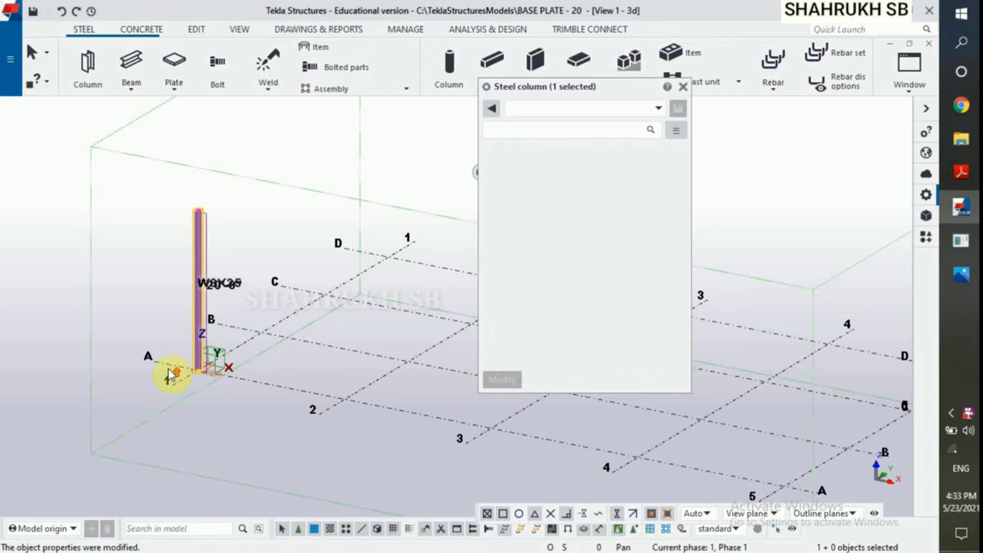
scroll(170, 375, "up", 3)
left_click(131, 241)
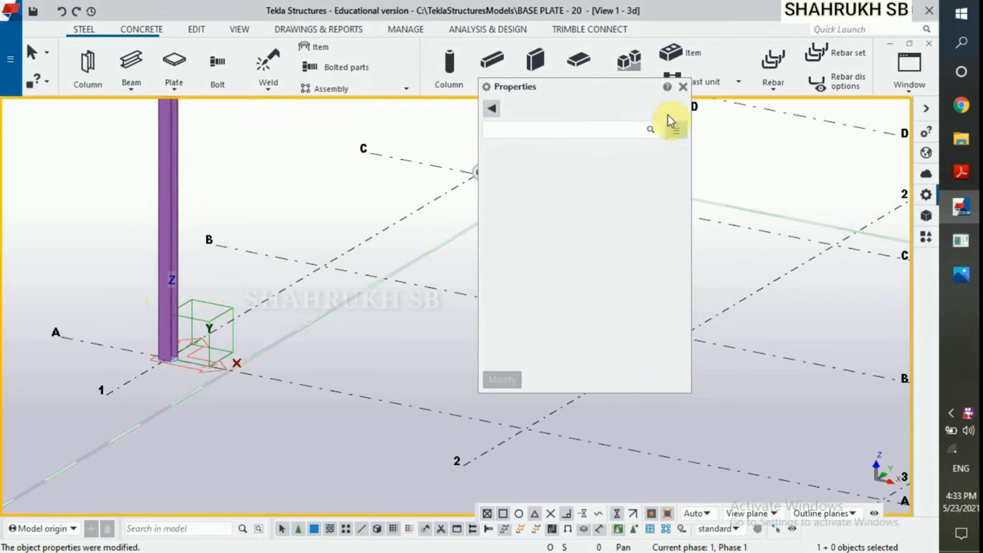
left_click(684, 90)
mouse_move(960, 274)
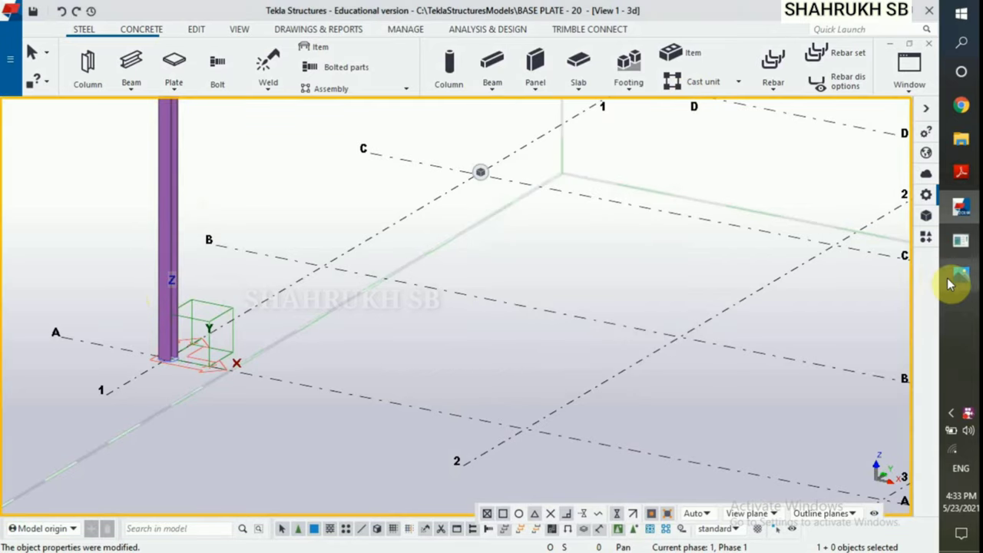
- Find and choose the Base plate (1004) component by searching 'BASE'
left_click(856, 219)
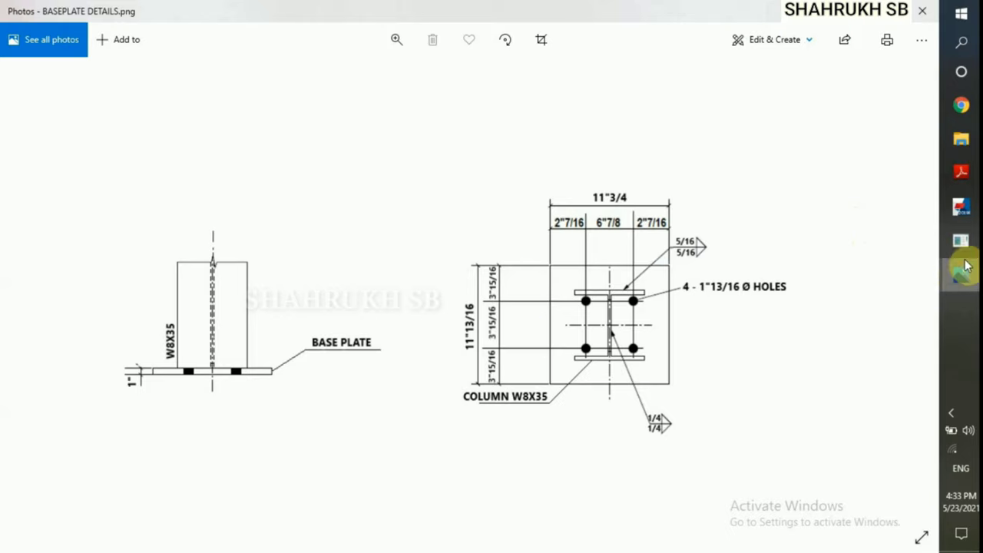
left_click(961, 207)
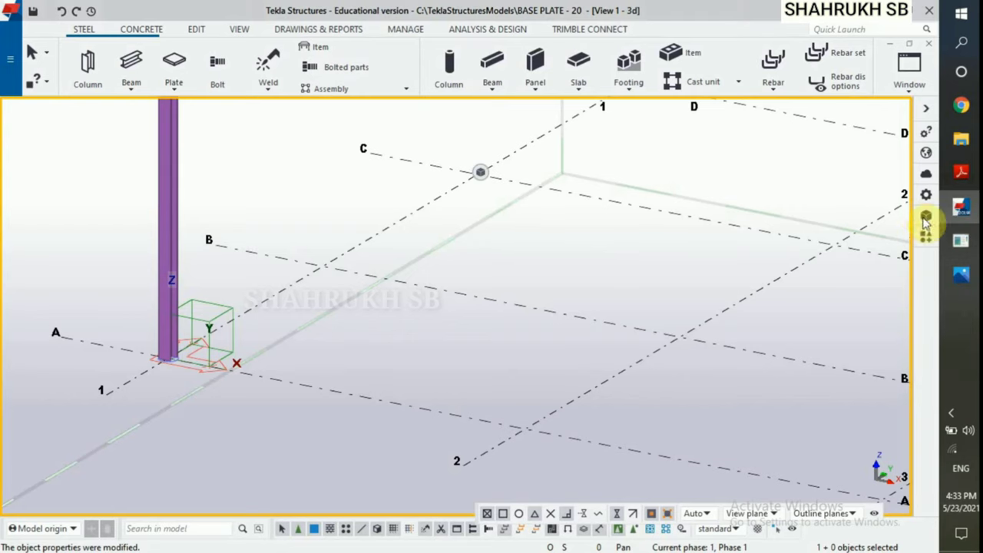
left_click(926, 236)
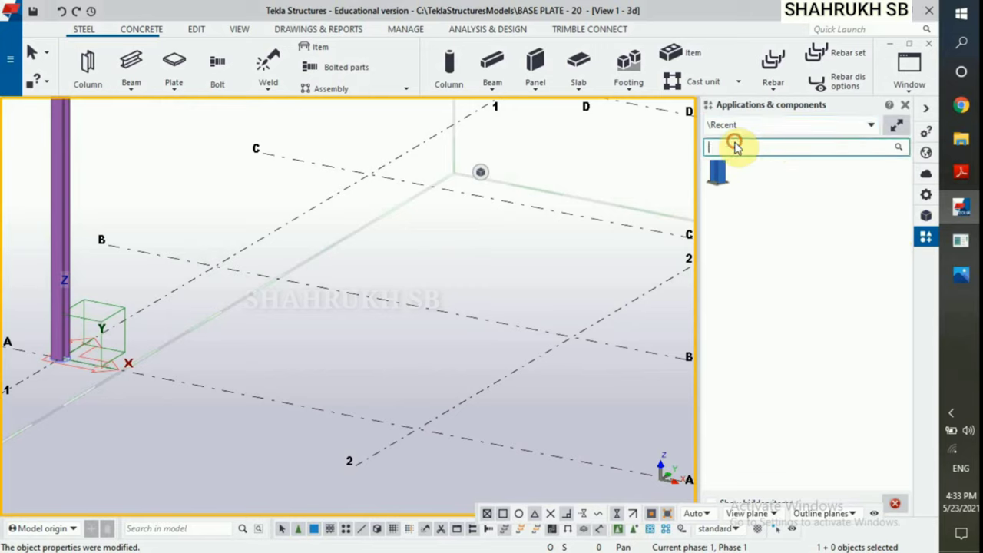
type("B")
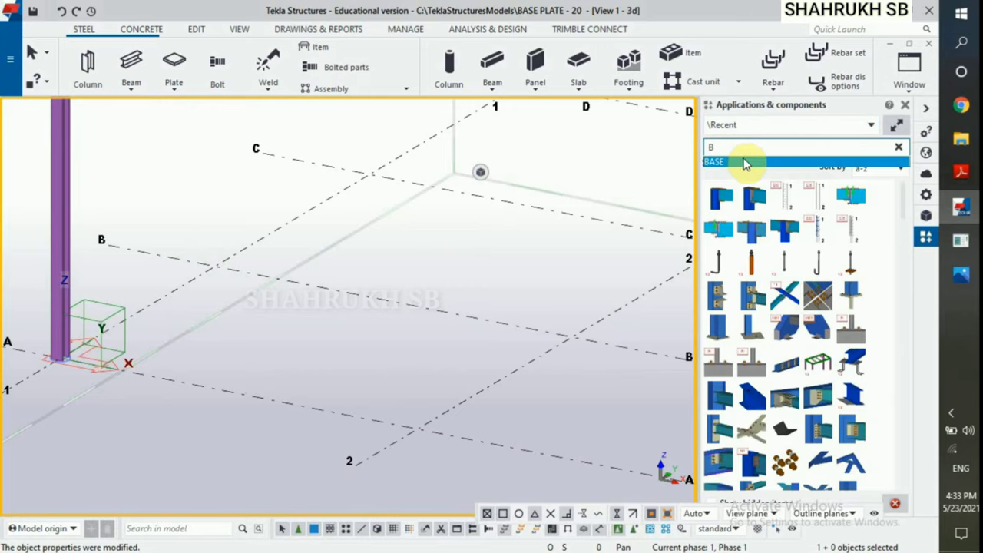
type("ASE")
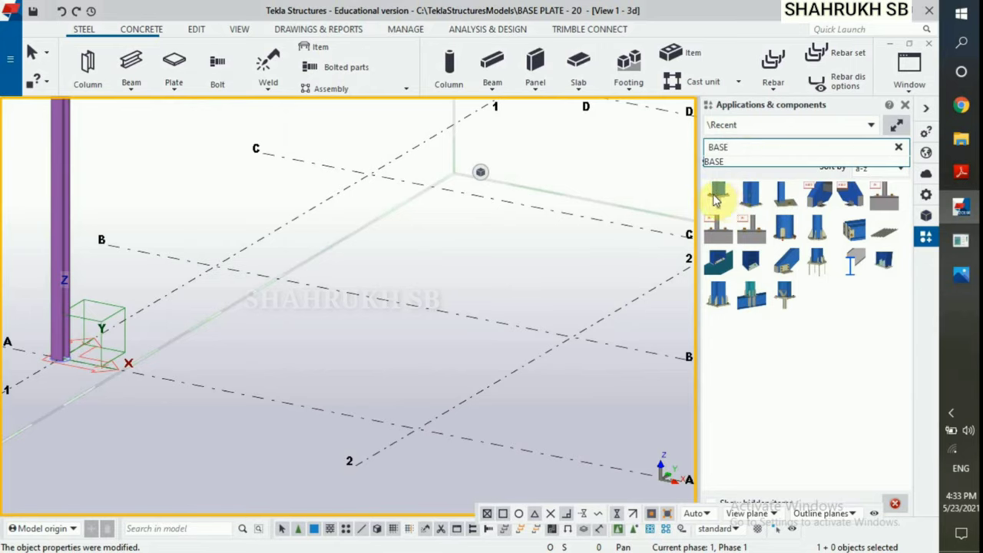
left_click(749, 196)
- Apply Base plate (1004) at the column foot and select the new component
scroll(60, 348, "up", 2)
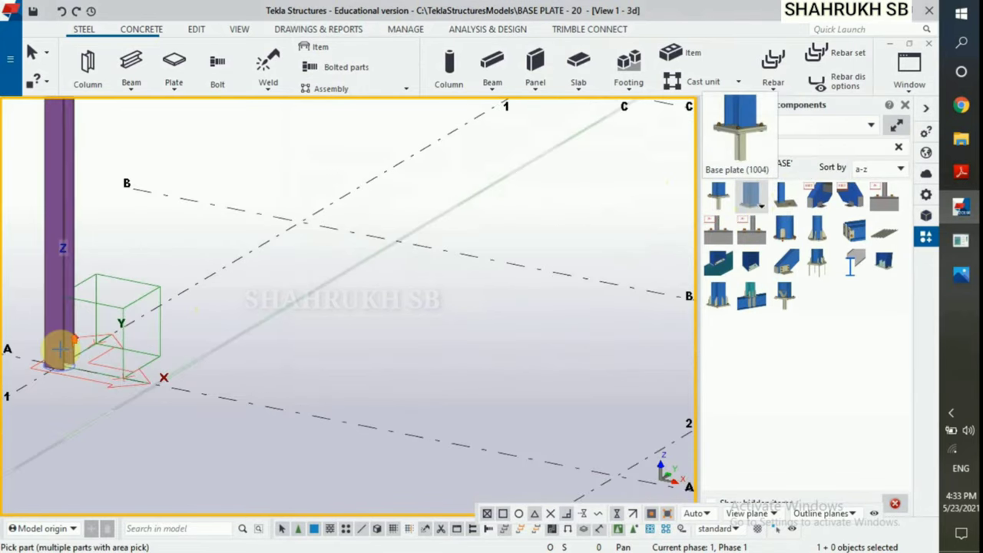
left_click(60, 348)
scroll(62, 353, "up", 2)
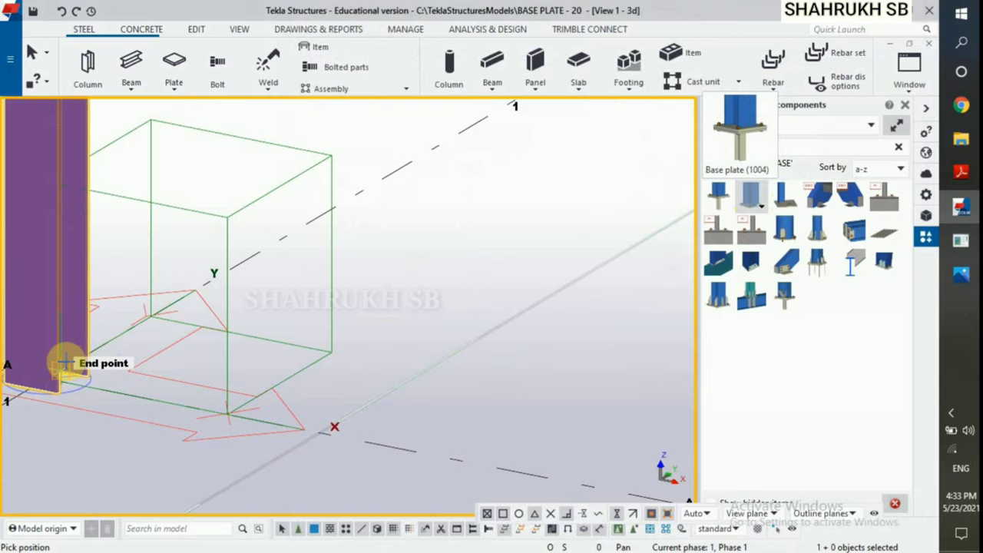
left_click(52, 390)
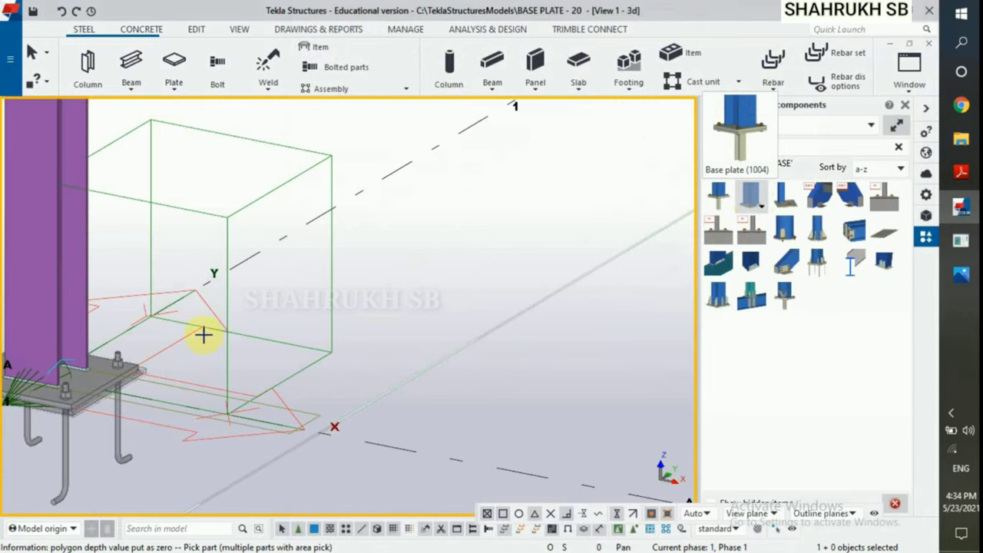
scroll(249, 332, "down", 2)
right_click(235, 266)
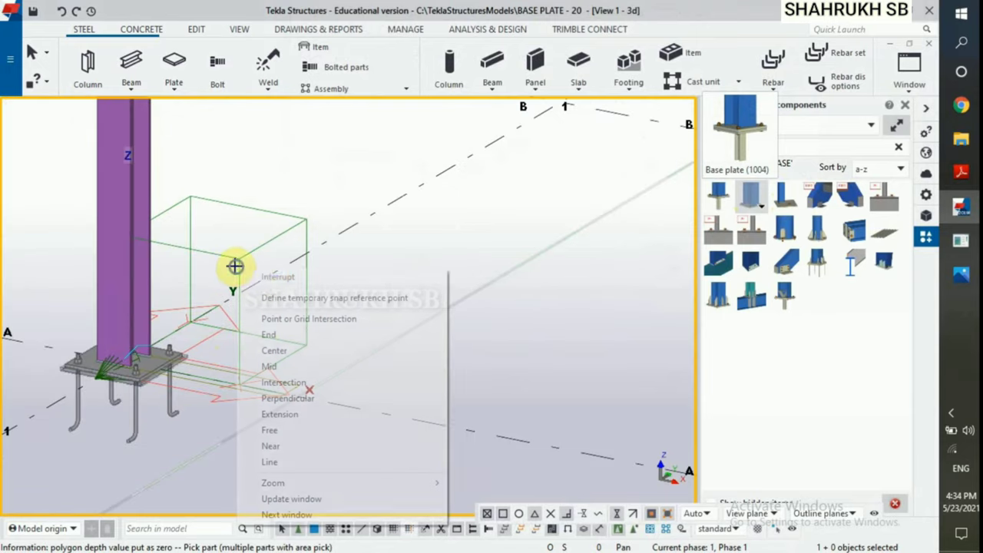
left_click(281, 276)
scroll(91, 384, "up", 3)
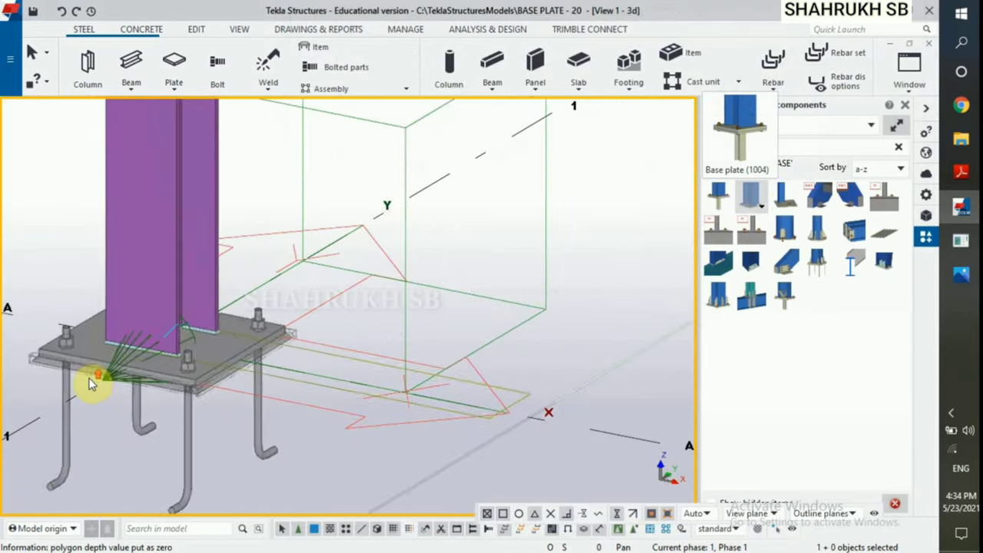
left_click(222, 355)
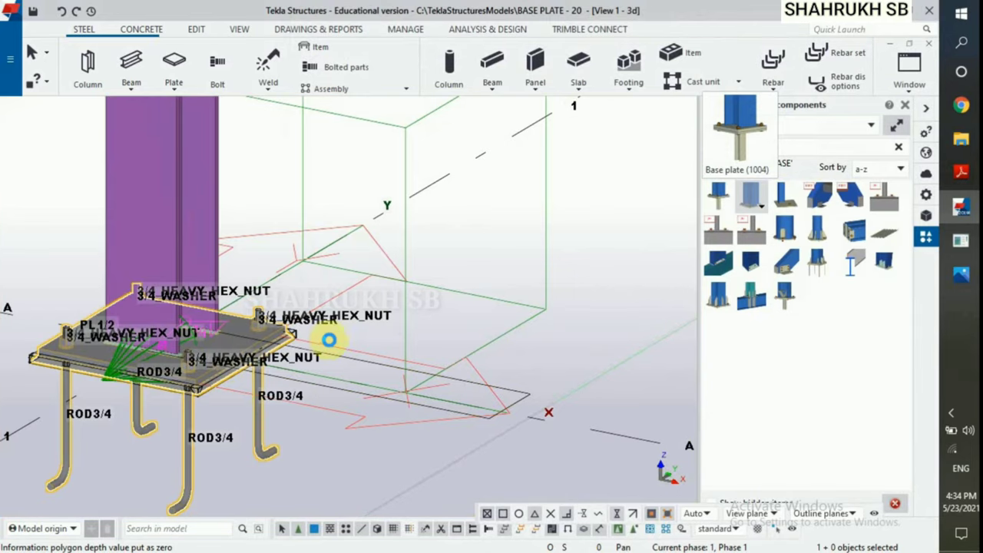
- Set the base plate thickness to 1" in the component's part settings
double_click(338, 338)
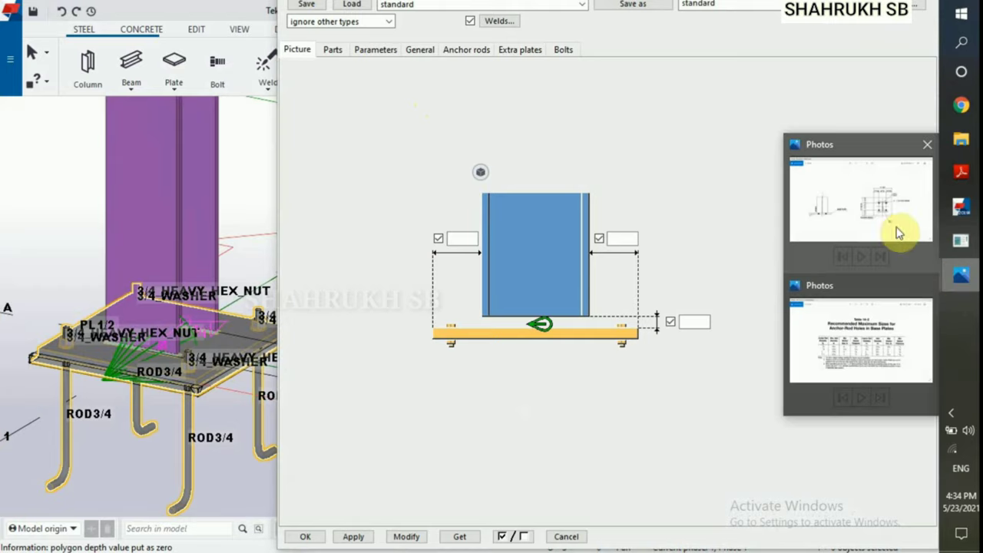
left_click(898, 233)
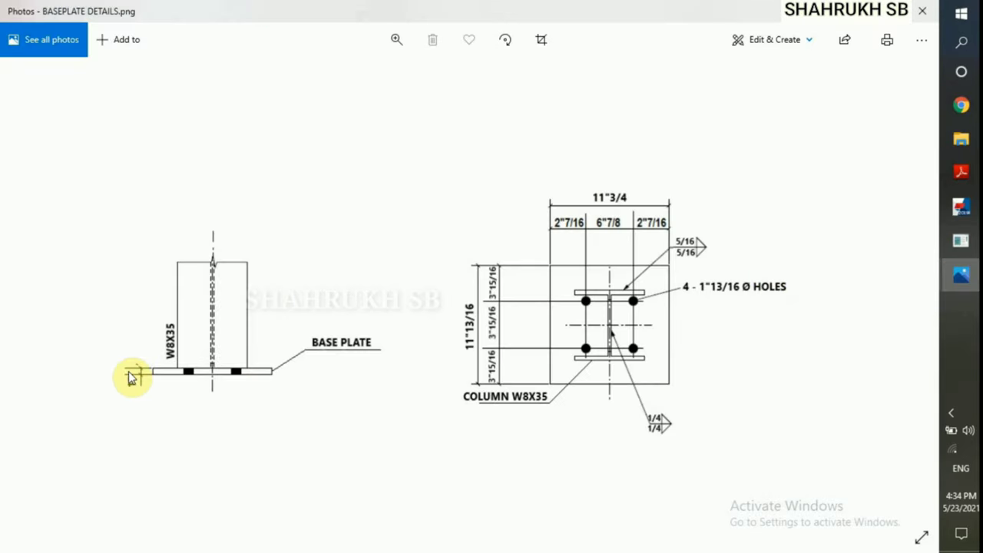
left_click(956, 208)
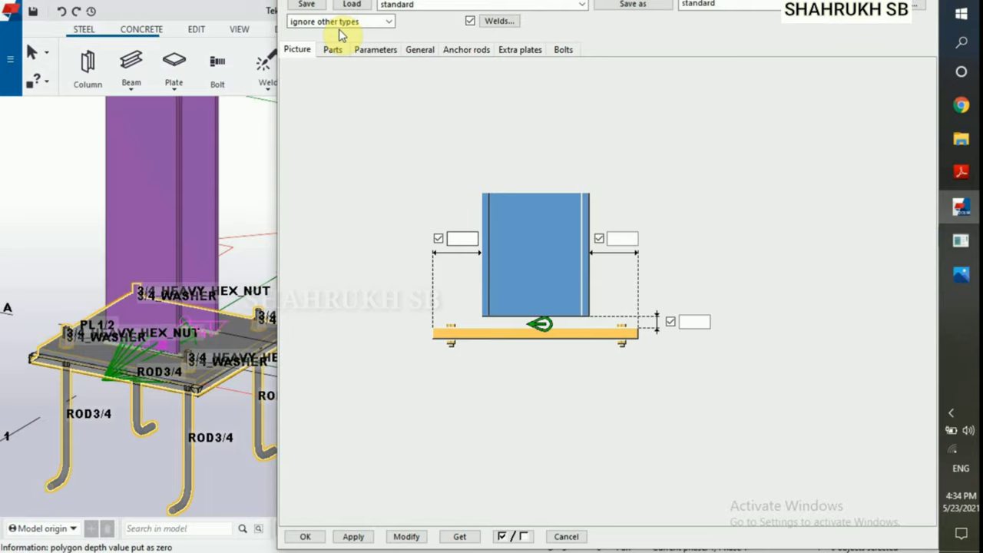
left_click(331, 50)
double_click(385, 83)
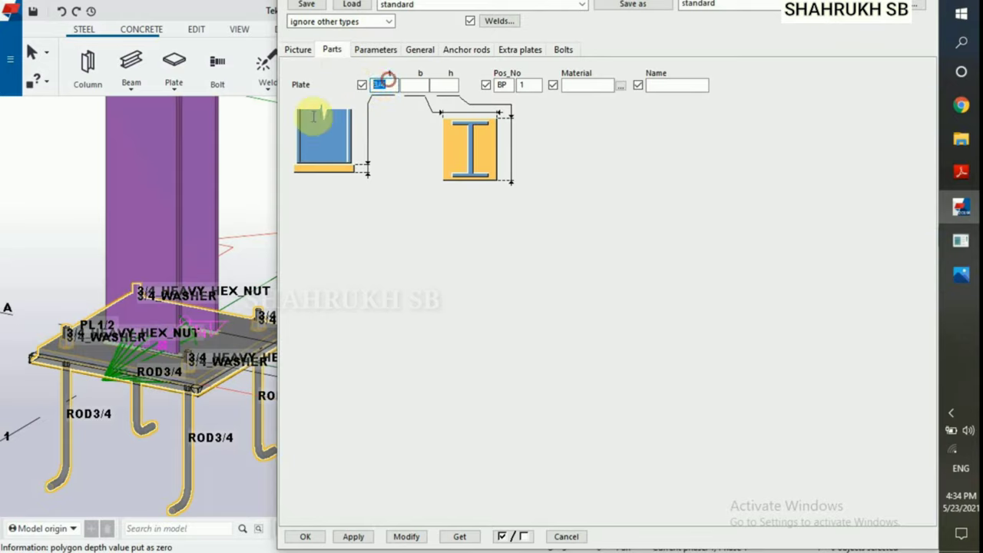
type("1\"")
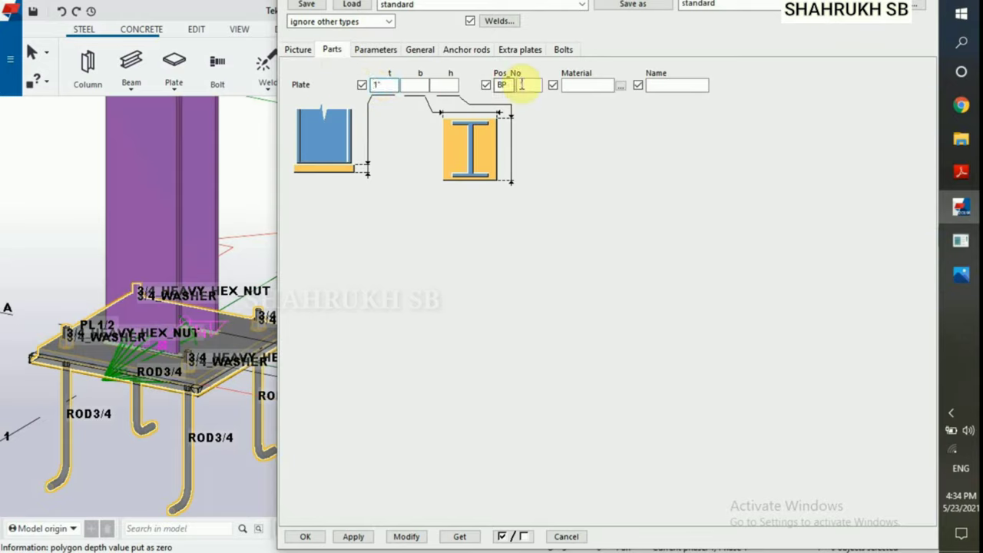
type("1")
- Choose A36 steel as the plate material and begin naming it BASE PLATE
left_click(618, 87)
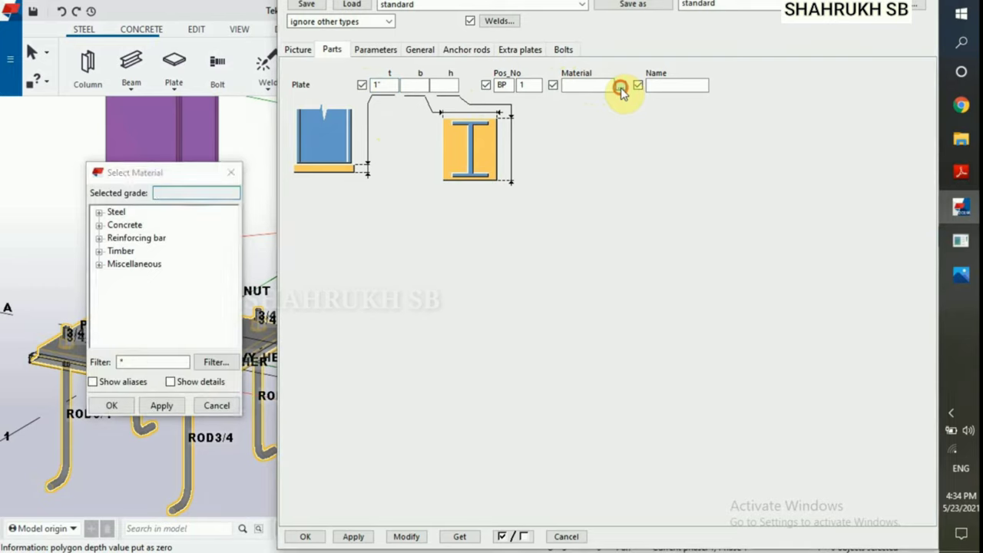
left_click(117, 212)
double_click(117, 212)
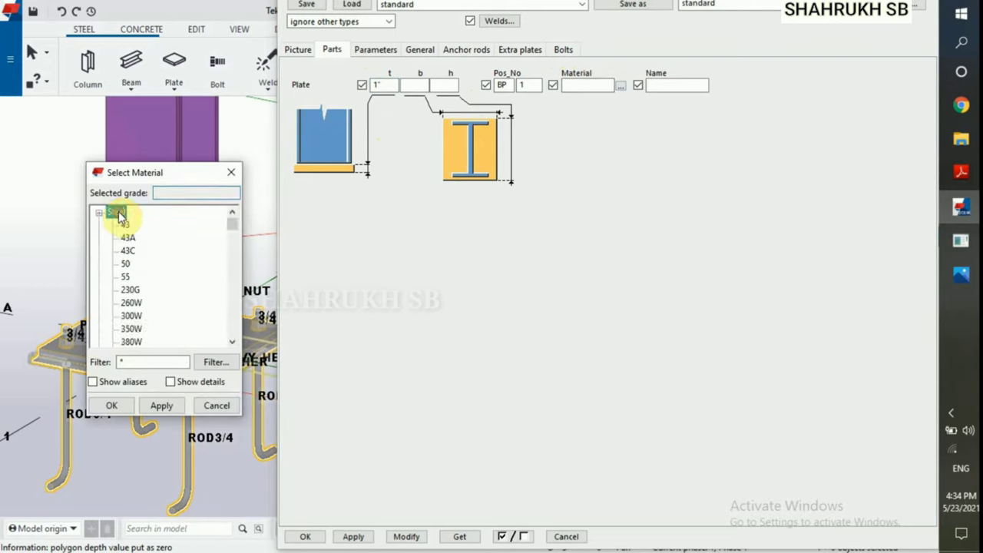
scroll(126, 300, "down", 1)
scroll(129, 314, "down", 1)
double_click(128, 321)
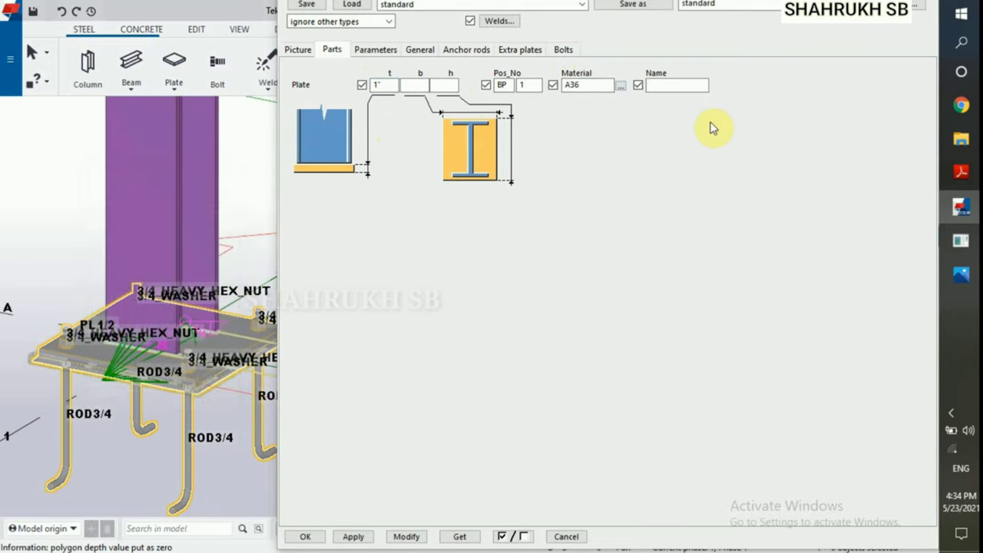
left_click(673, 85)
type("BASE PLATE")
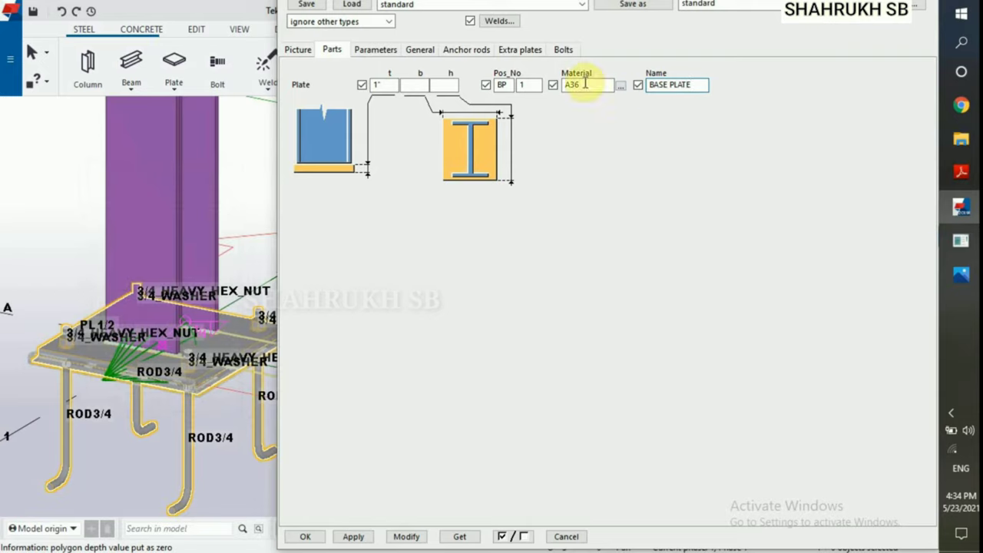
- Fasten the base plate with bolts instead of anchor rods and set grout to 0
left_click(369, 53)
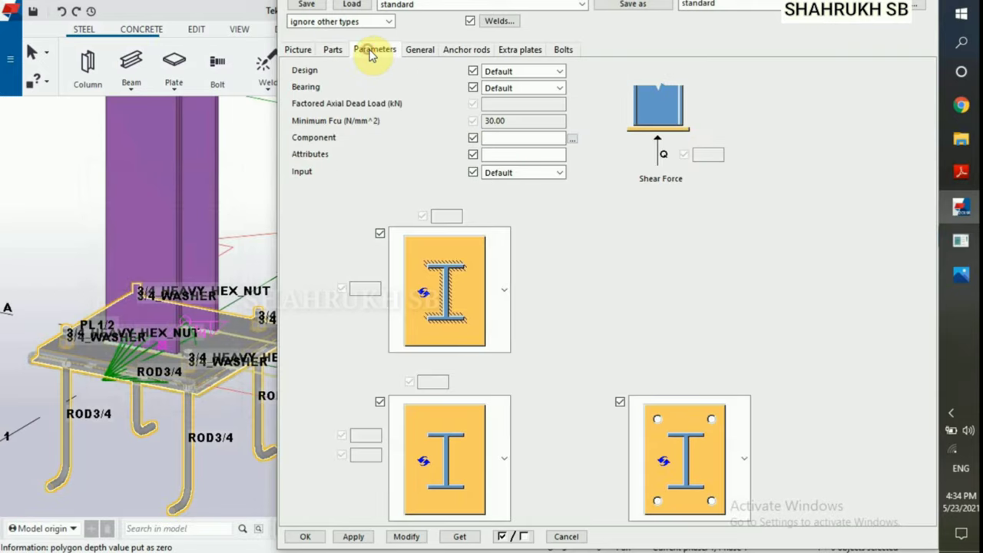
left_click(419, 50)
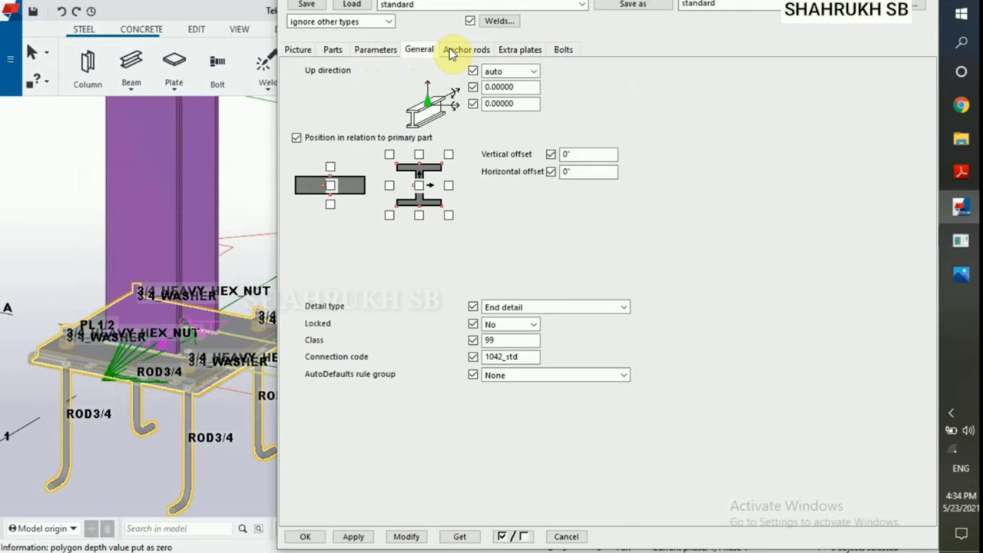
left_click(453, 51)
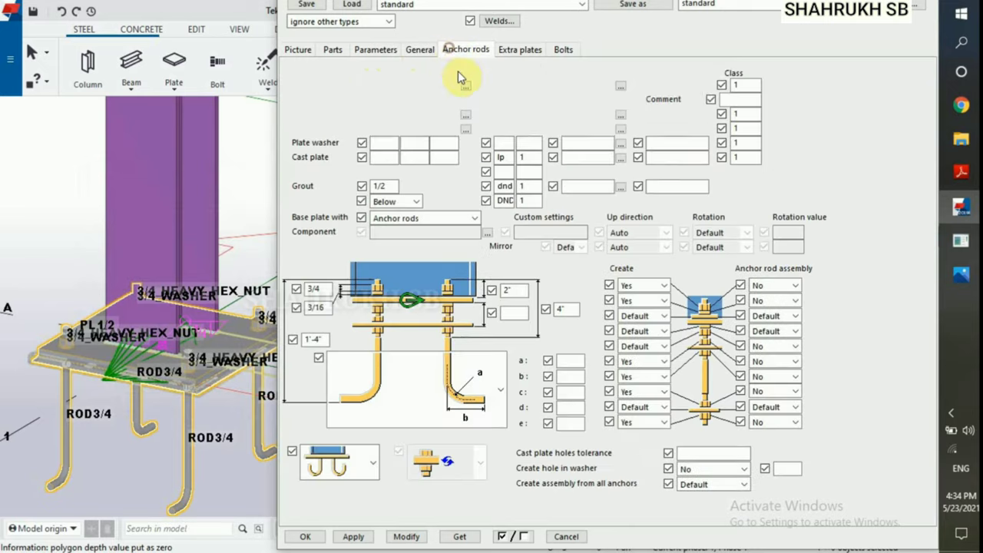
left_click(959, 209)
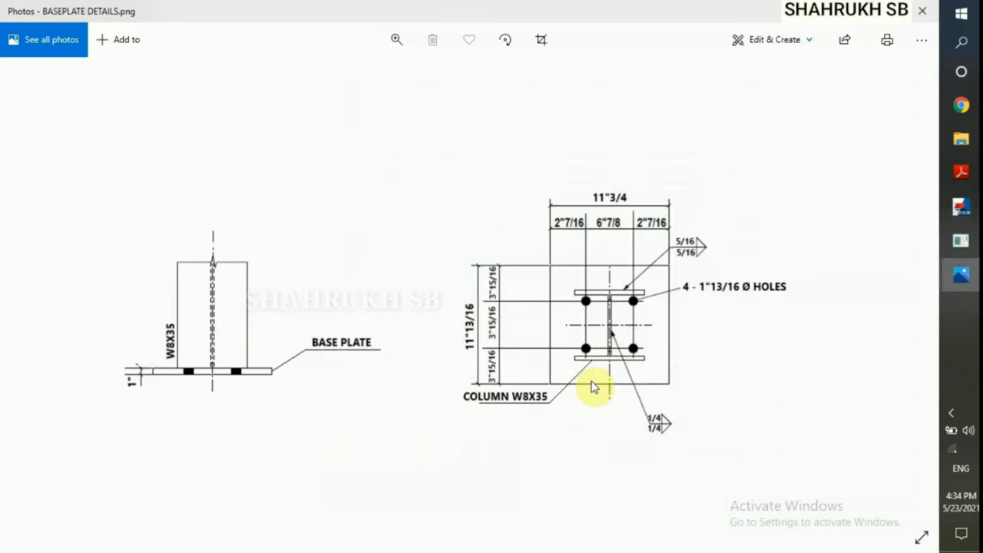
mouse_move(960, 275)
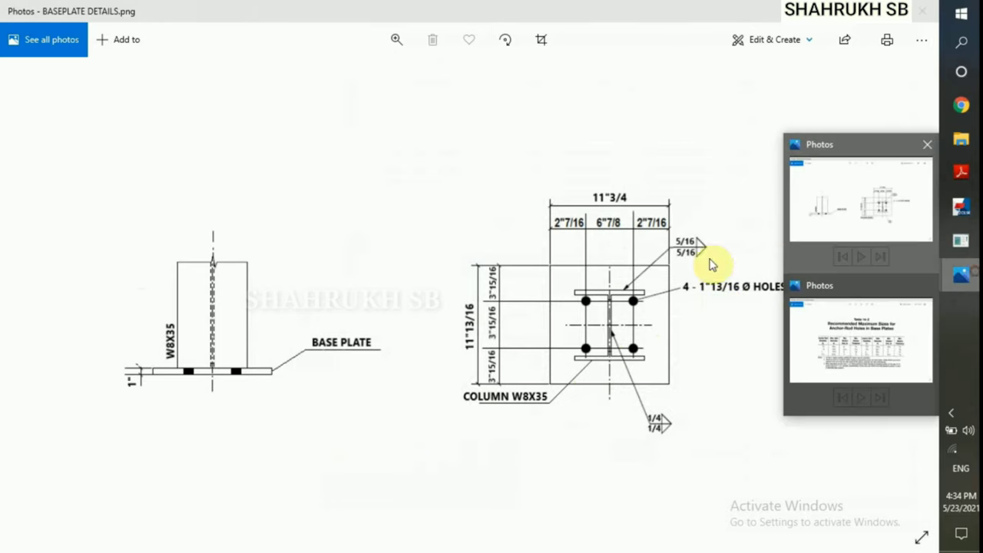
left_click(959, 211)
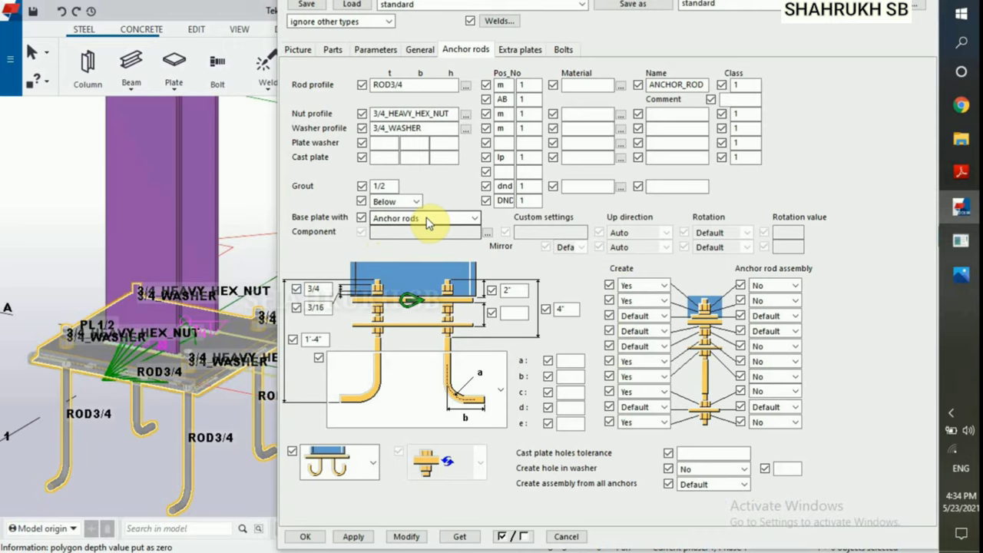
left_click(428, 220)
left_click(425, 240)
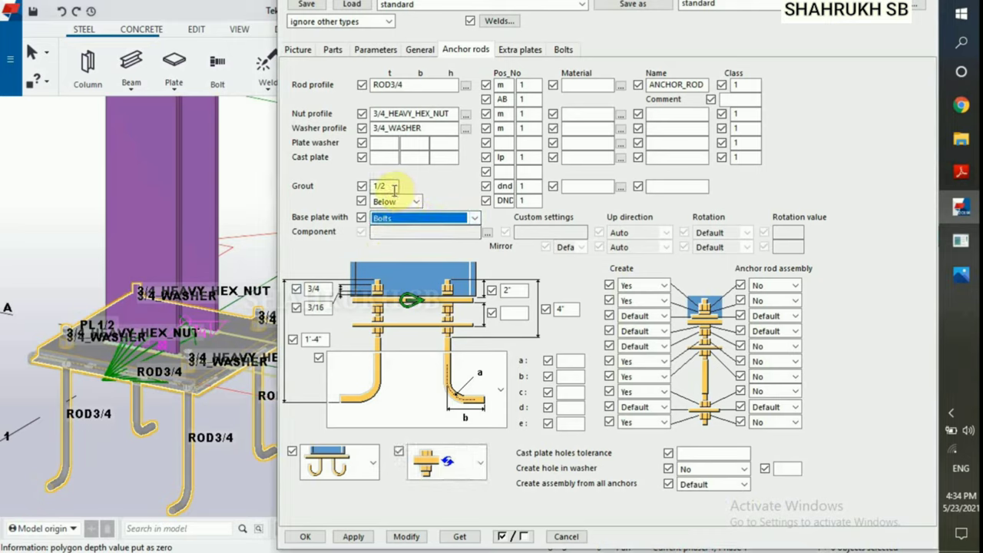
left_click(393, 189)
type("0")
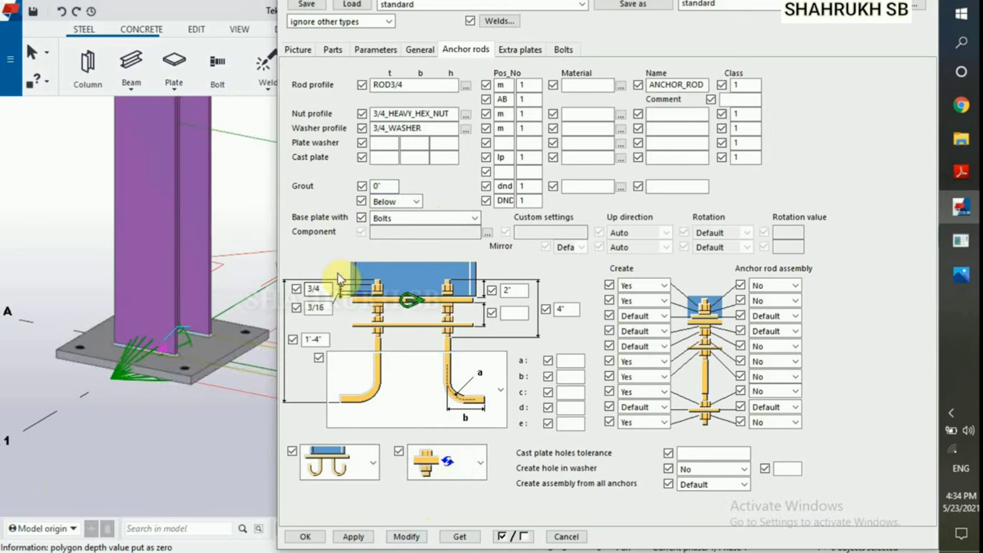
- Set the bolts to 1" A325N with a 13/16 hole tolerance
left_click(526, 50)
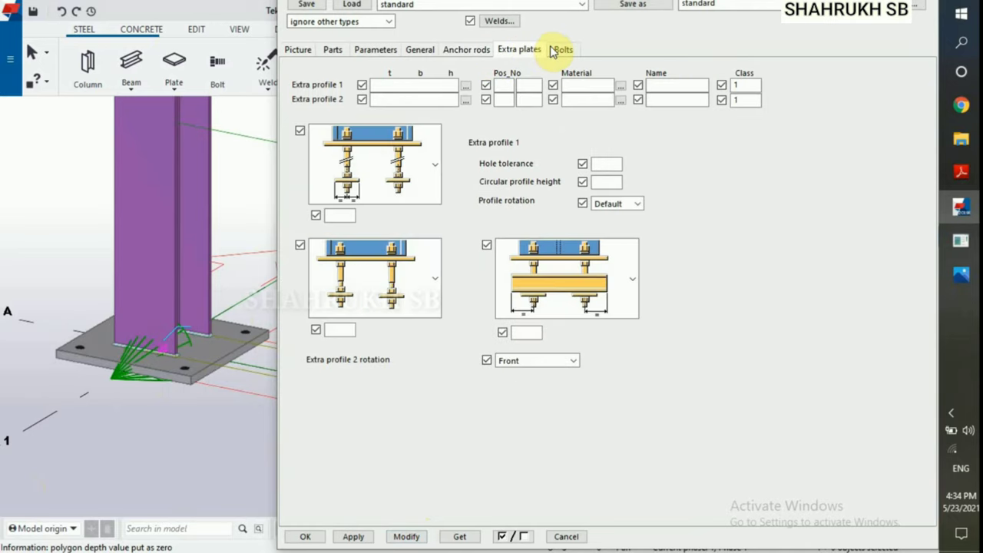
left_click(554, 51)
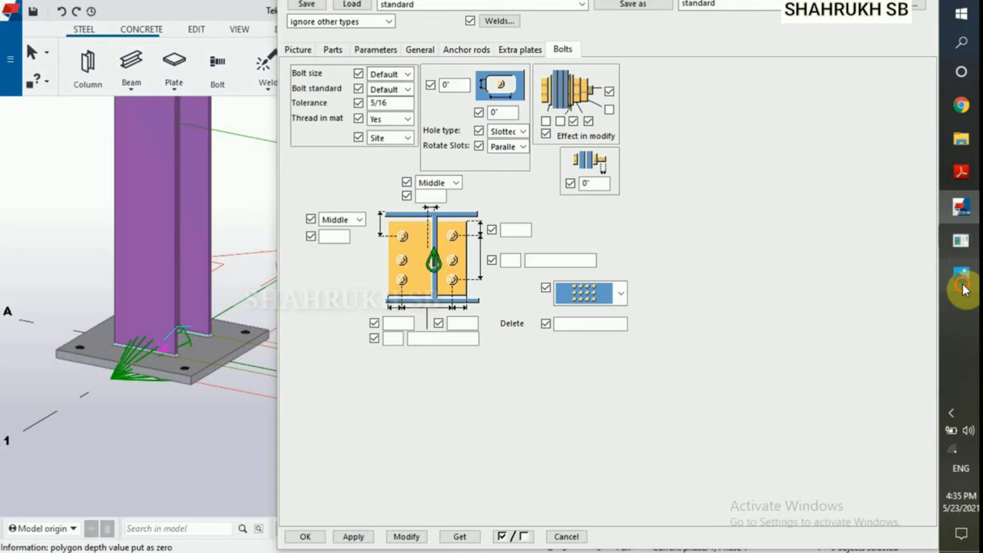
mouse_move(961, 274)
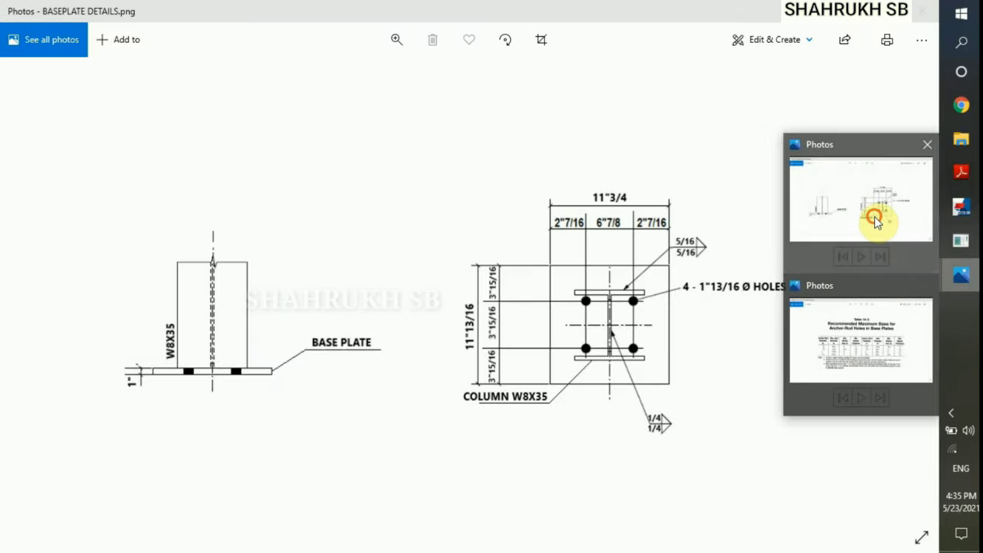
left_click(872, 222)
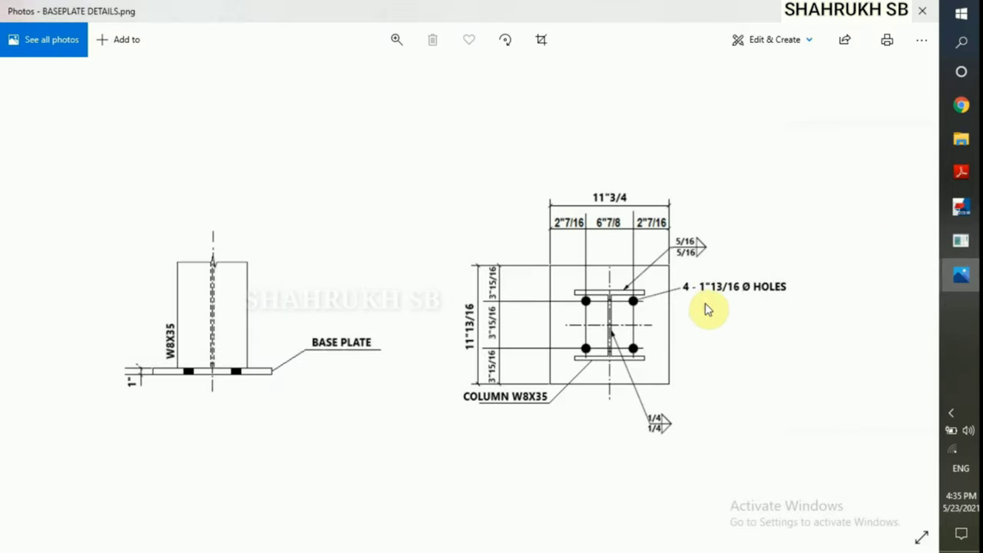
left_click(943, 207)
left_click(569, 184)
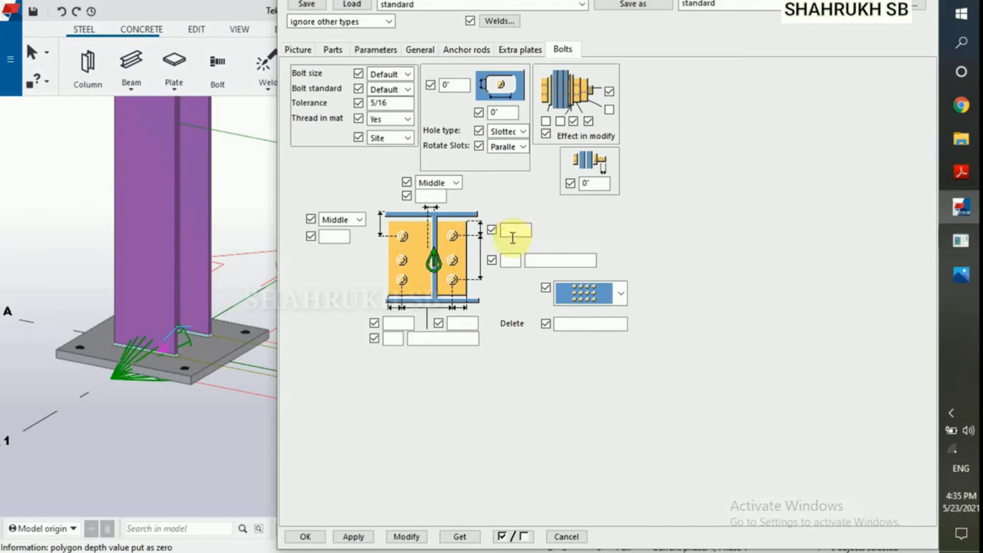
left_click(398, 75)
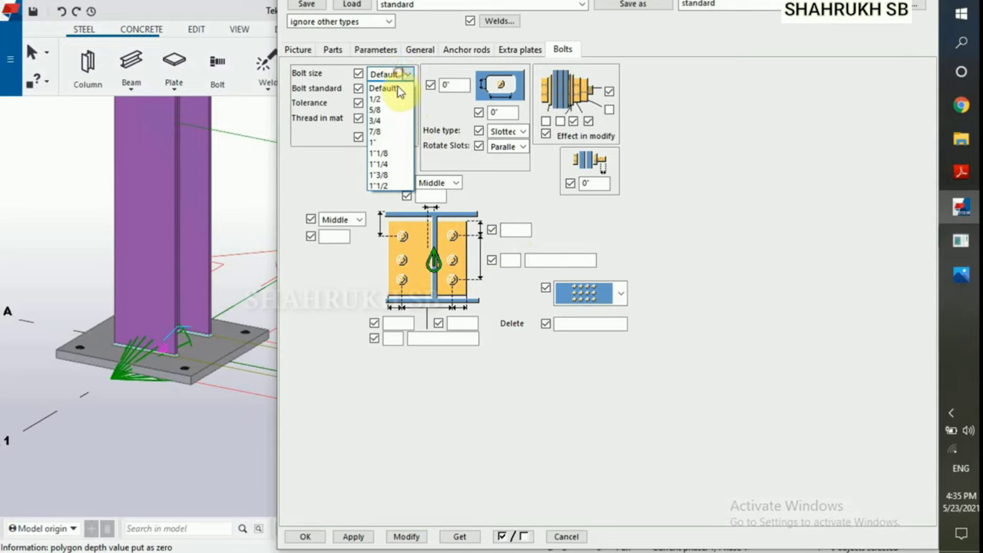
left_click(381, 132)
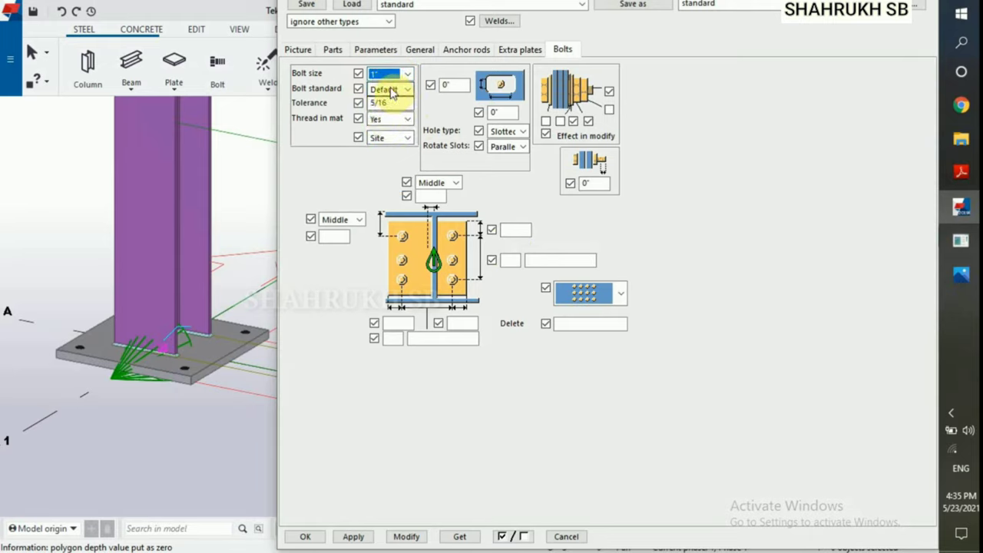
left_click(393, 90)
left_click(384, 130)
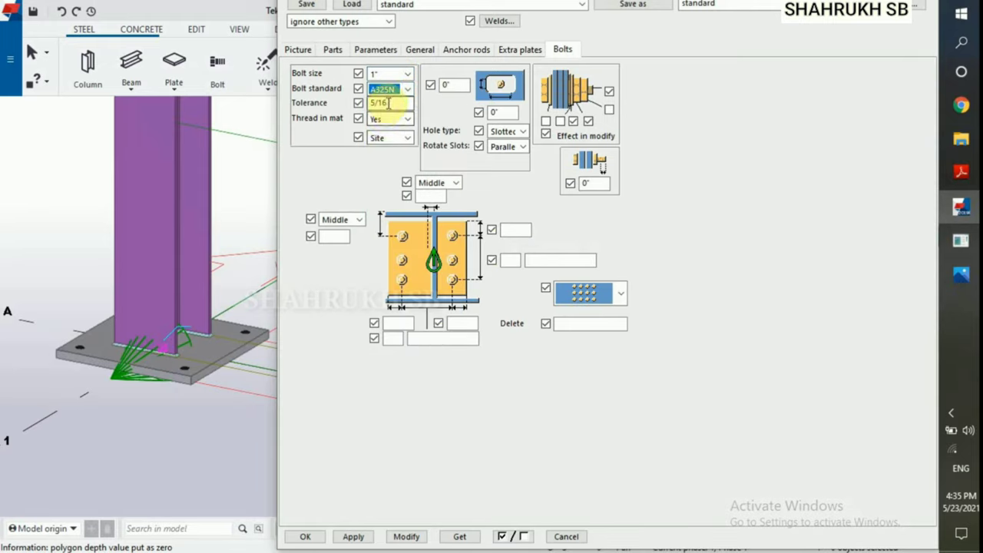
left_click(387, 101)
key("BackSpace")
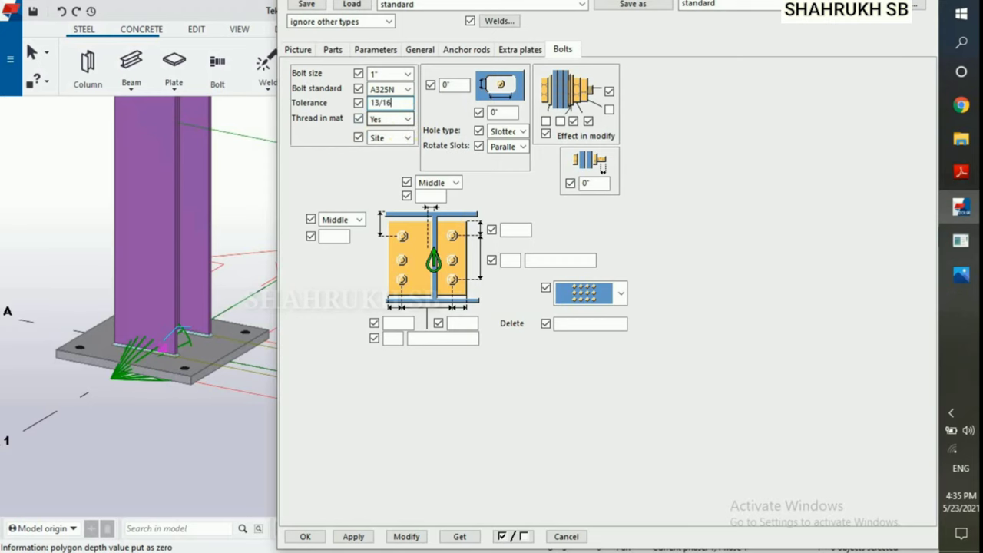
- Apply the bolt settings to the base plate with 0" middle offsets
scroll(211, 380, "up", 3)
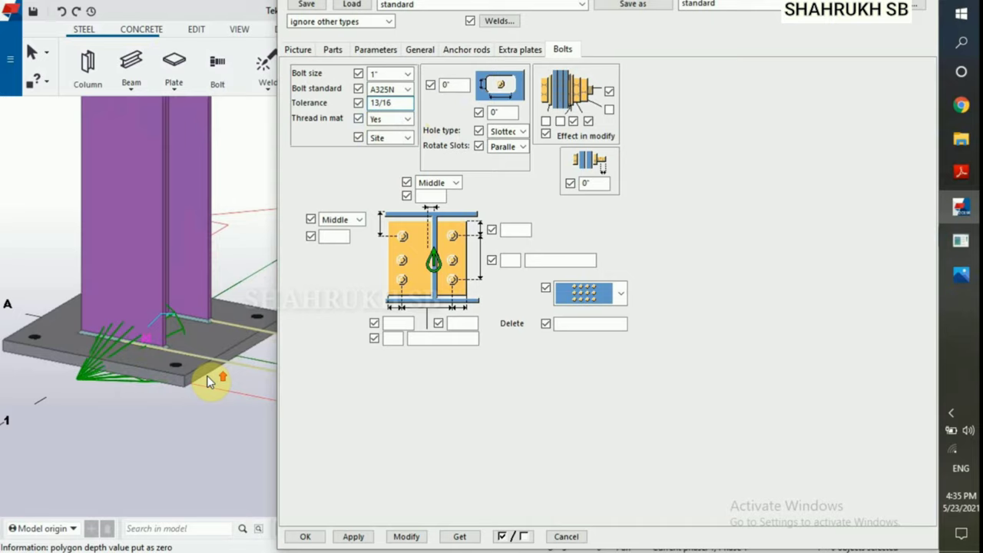
left_click(202, 351)
left_click(413, 535)
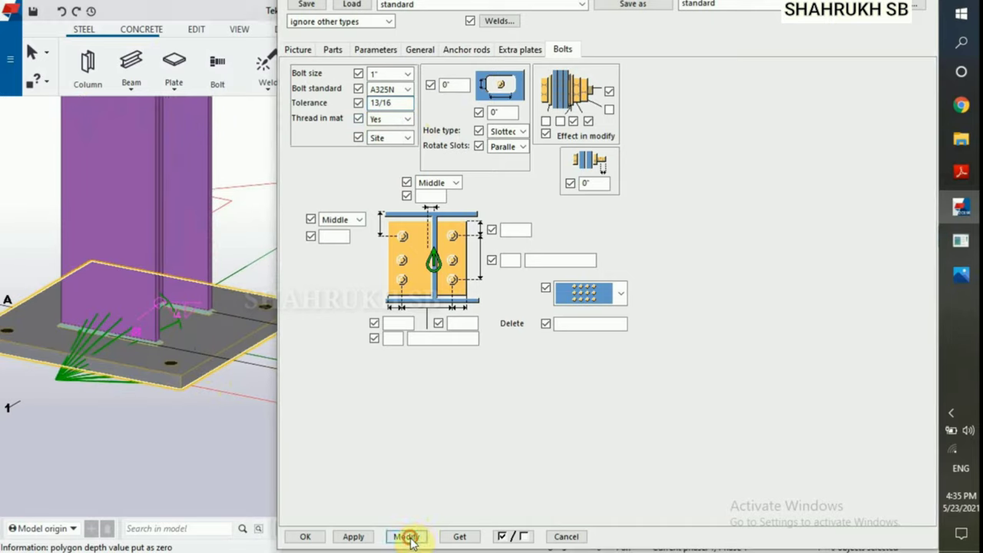
scroll(198, 374, "down", 2)
scroll(198, 368, "down", 2)
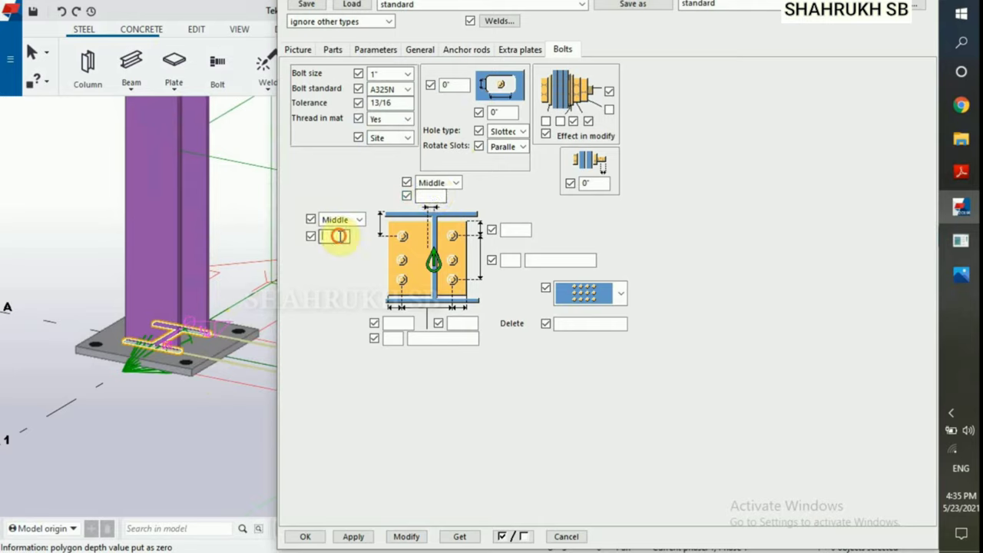
left_click(430, 195)
type("0\"")
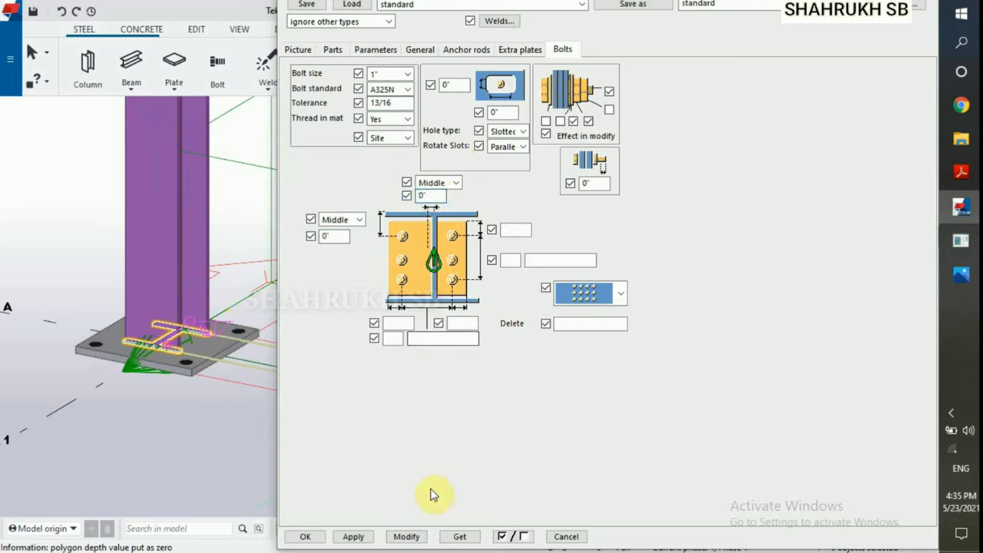
left_click(399, 527)
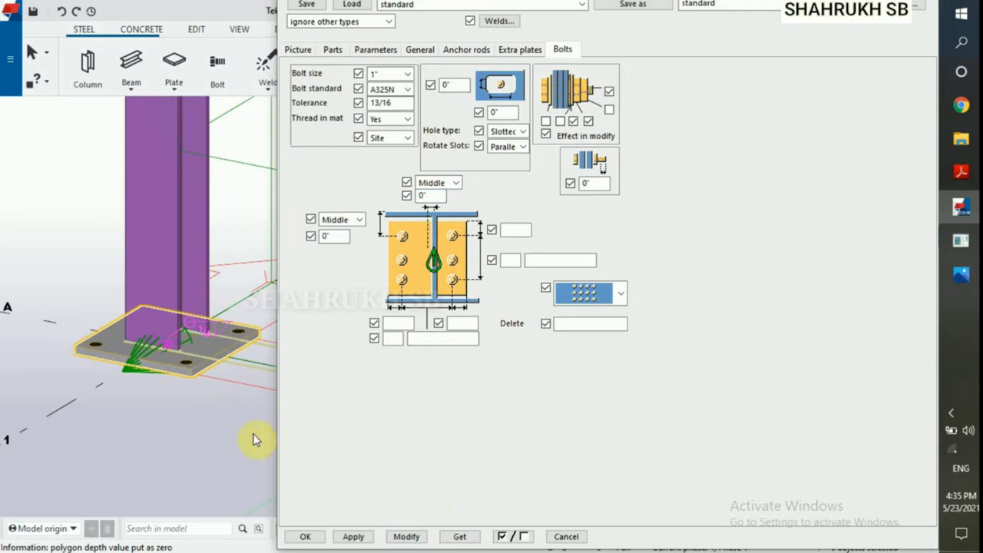
scroll(187, 341, "up", 2)
scroll(187, 342, "up", 2)
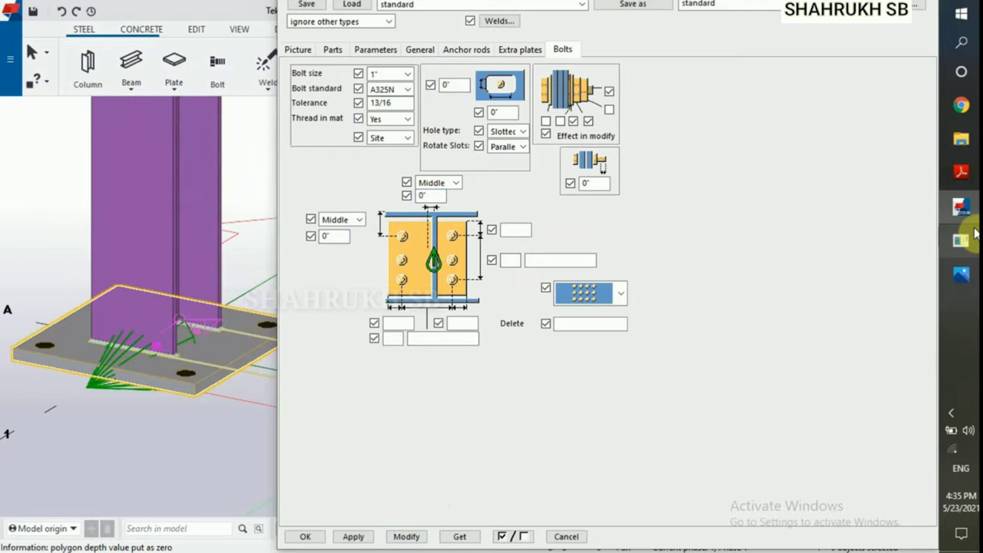
- Lay out 2 bolts at 6"7/8 spacing with 2"7/16 side edge distances, per the drawing
key("alt+Tab")
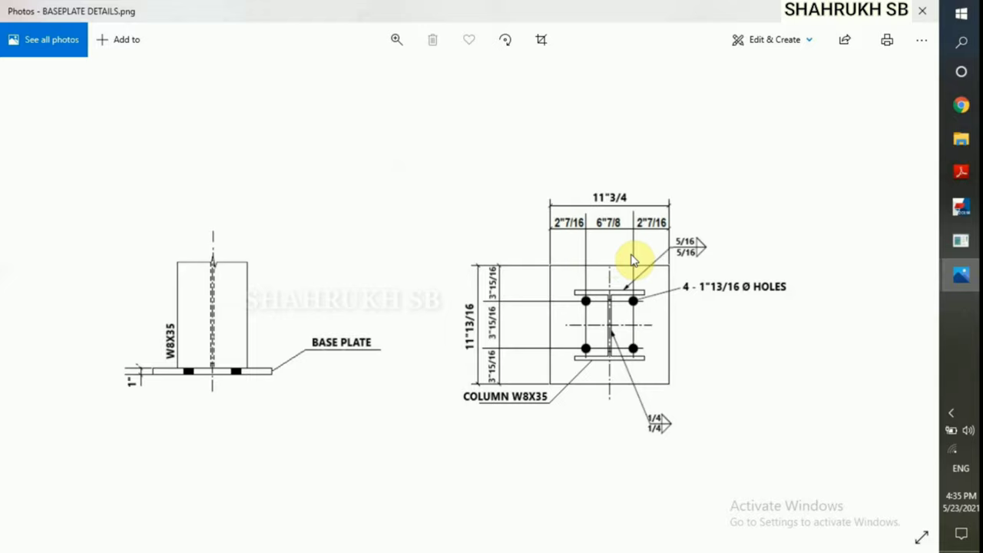
scroll(637, 261, "up", 1)
scroll(636, 255, "up", 1)
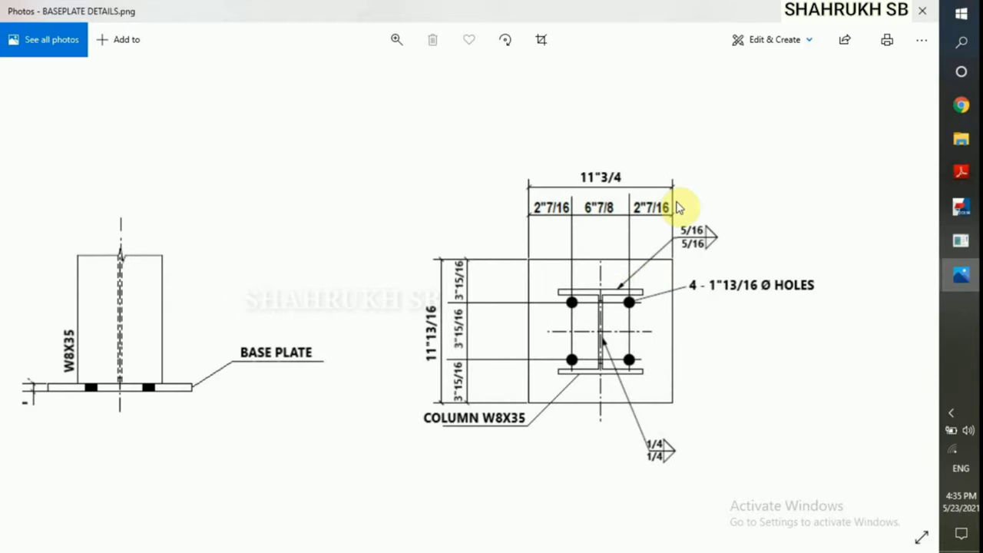
mouse_move(961, 207)
left_click(972, 218)
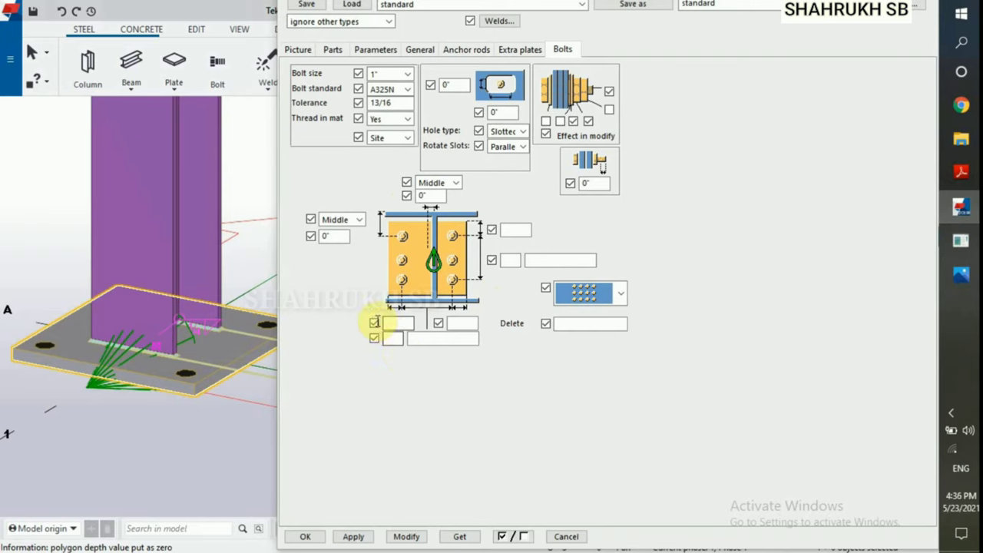
left_click(406, 324)
type("2'7/16")
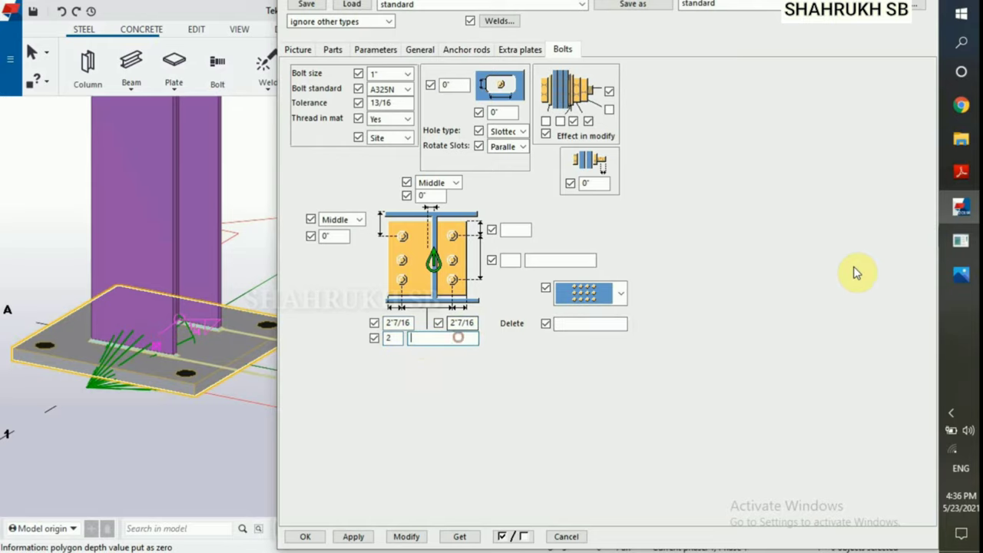
left_click(886, 232)
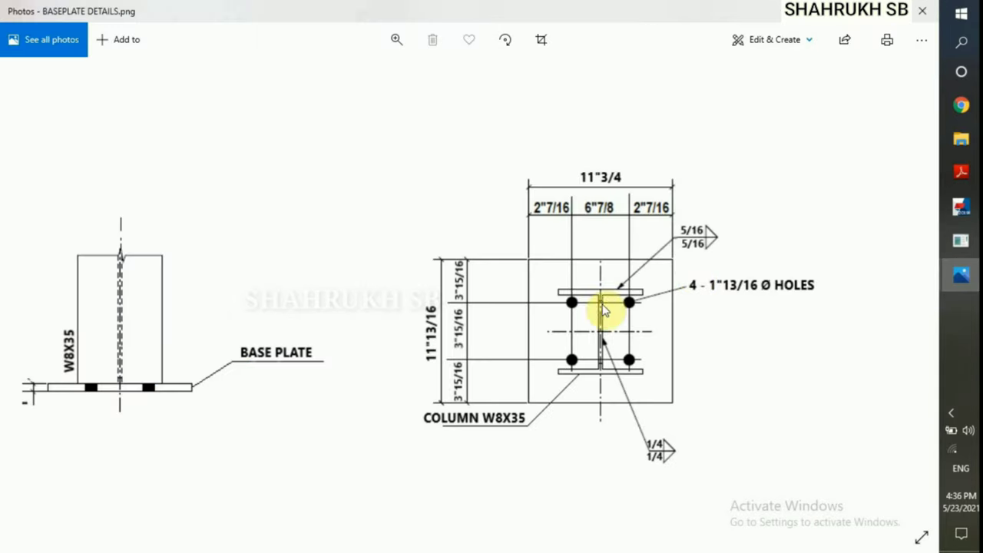
mouse_move(961, 275)
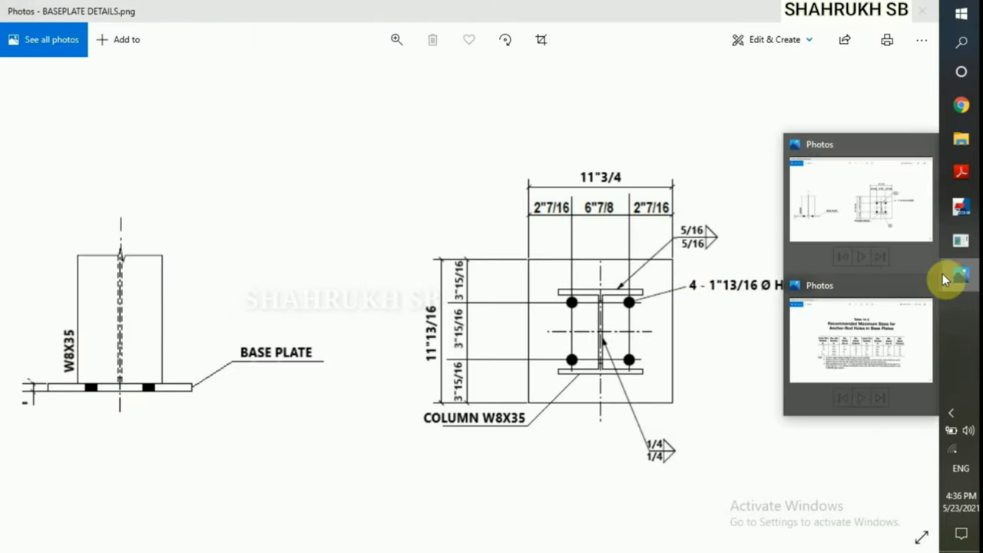
left_click(961, 206)
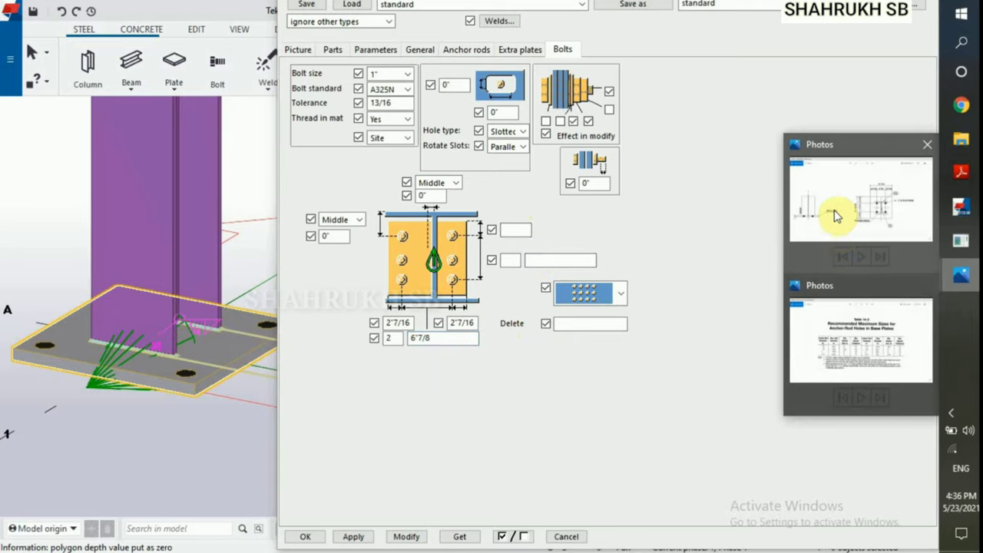
left_click(835, 216)
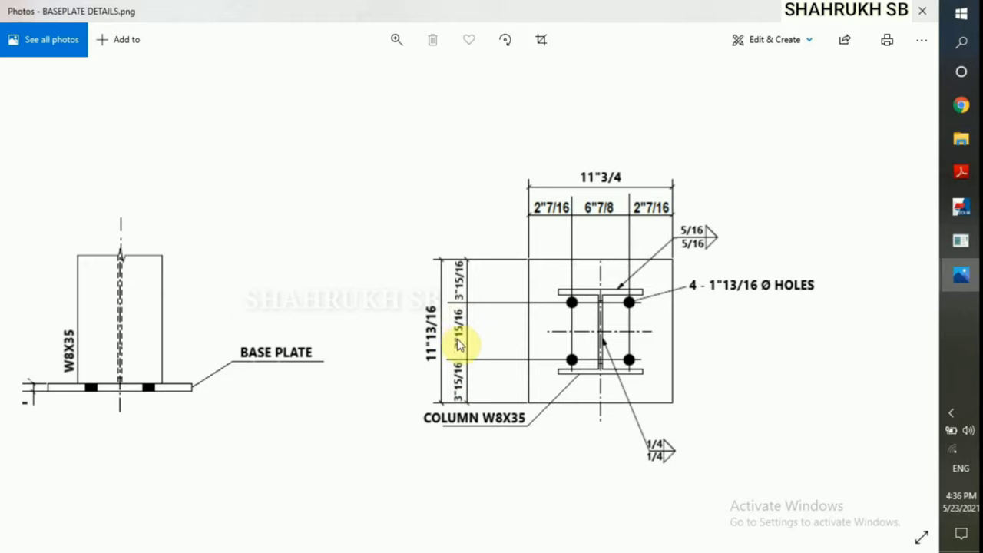
left_click(975, 270)
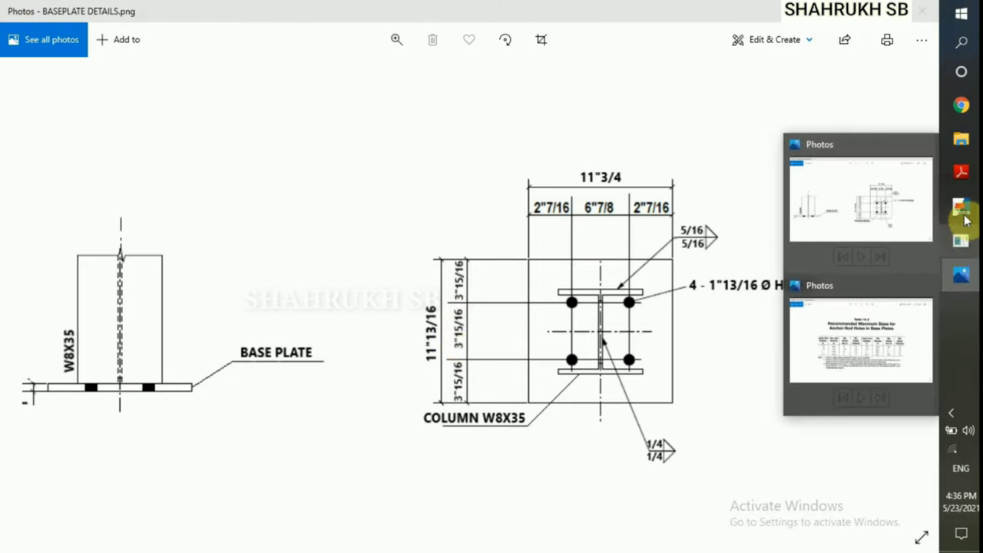
- Apply 3"15/16 vertical edge distance and 3"15/16 bolt row spacing to the plate
left_click(966, 220)
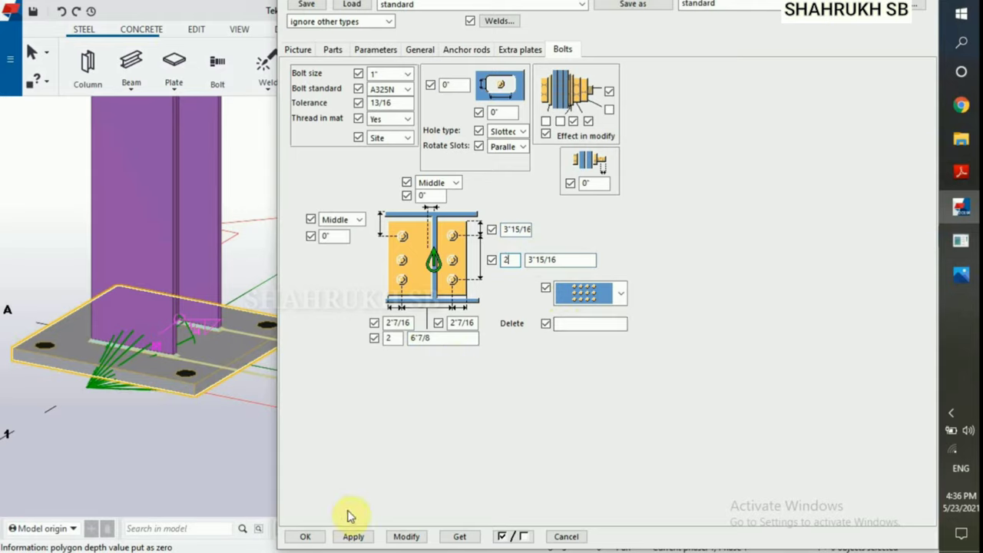
left_click(411, 538)
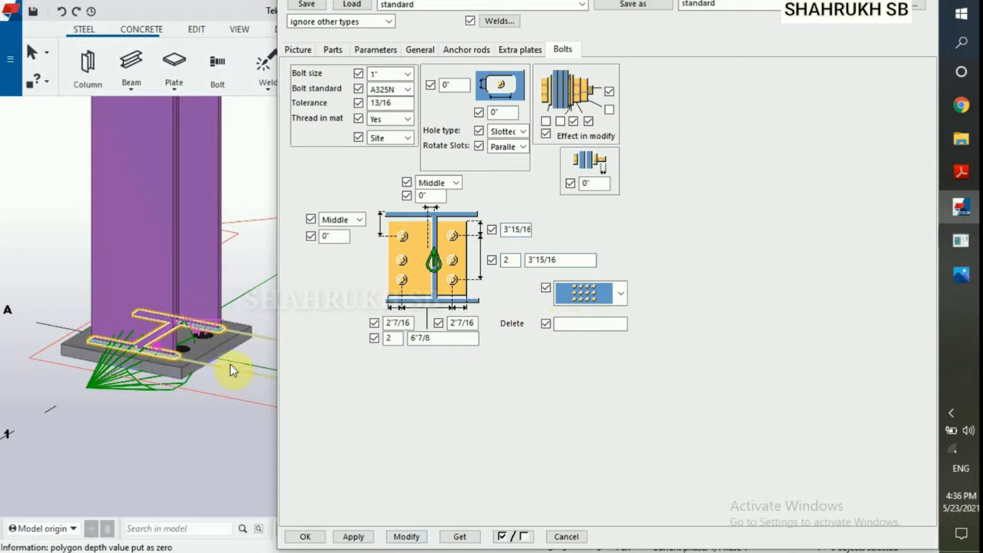
left_click(185, 332)
scroll(183, 332, "up", 2)
scroll(186, 359, "up", 2)
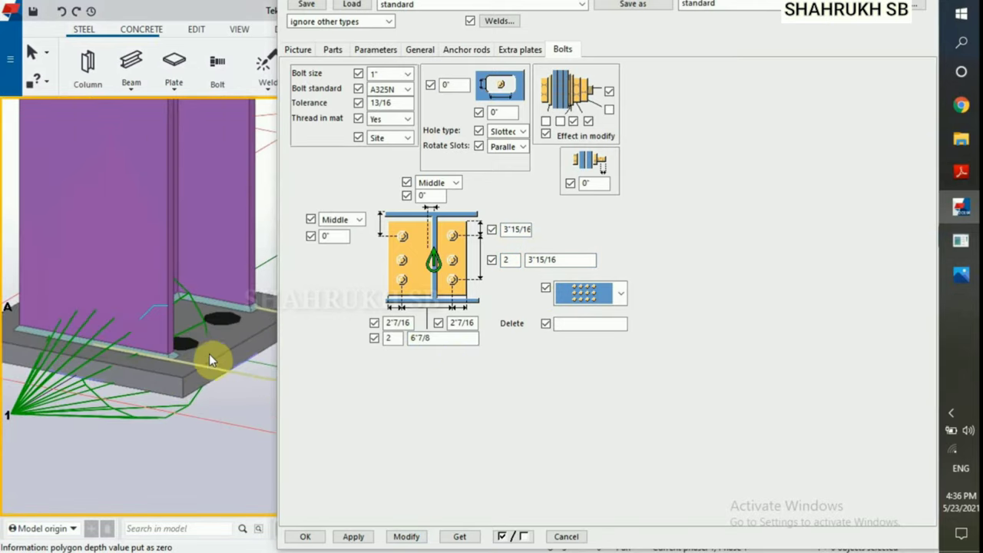
scroll(231, 344, "down", 1)
scroll(232, 344, "down", 1)
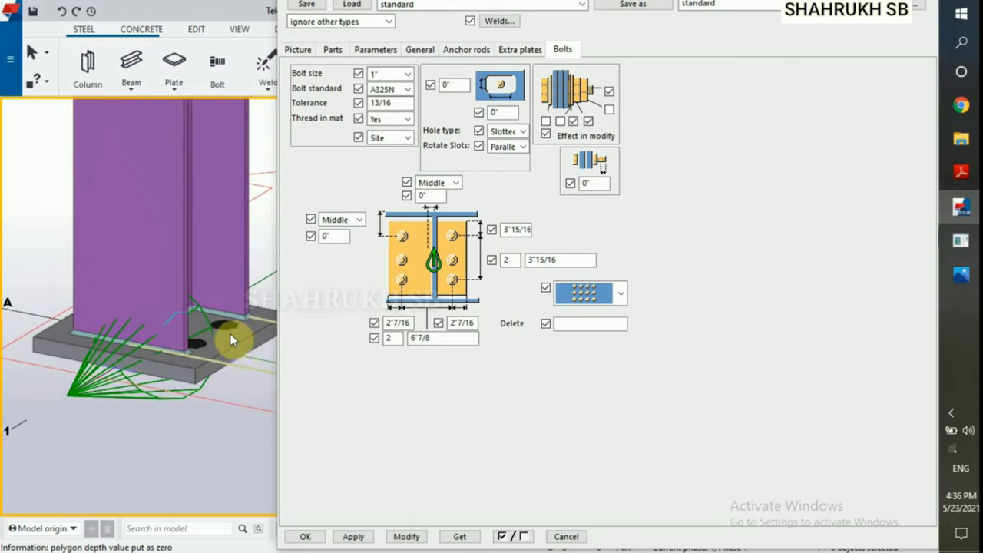
scroll(229, 333, "down", 1)
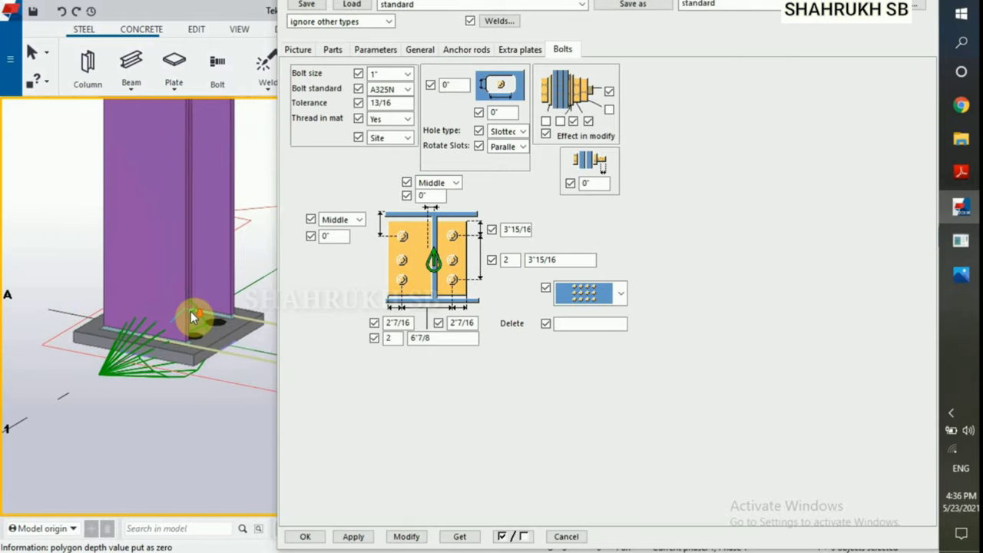
- Compare the regenerated base plate against the BASEPLATE DETAILS drawing
left_click(961, 274)
left_click(845, 230)
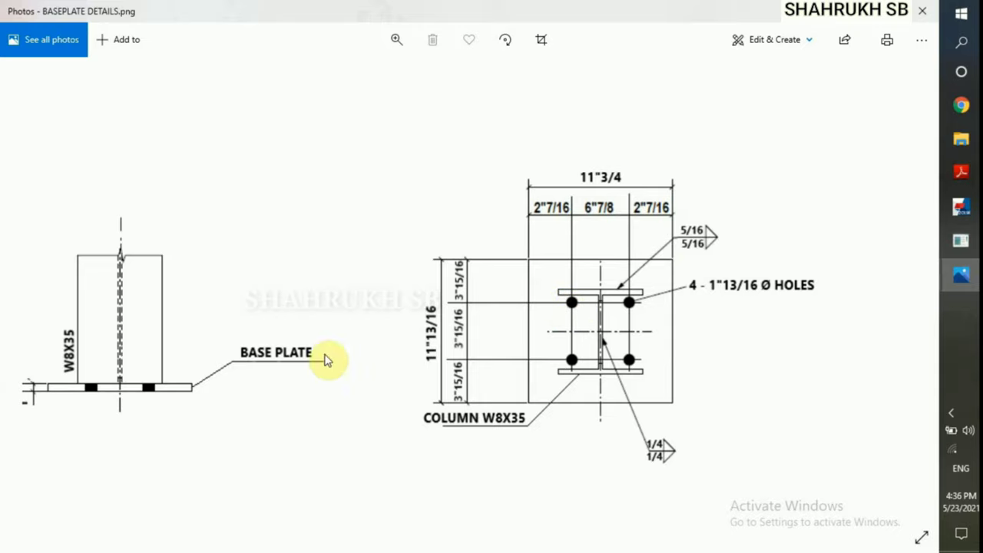
scroll(92, 423, "down", 1)
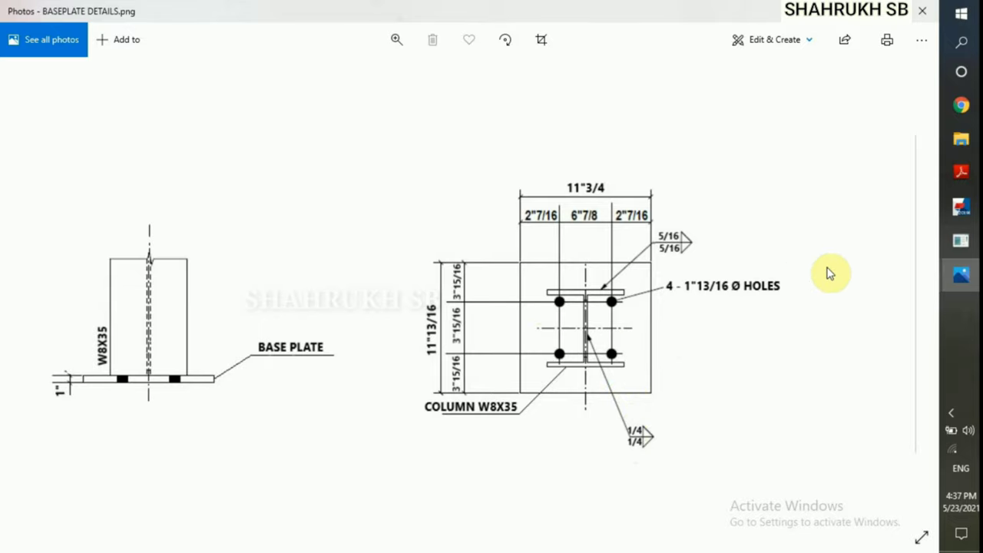
left_click(959, 208)
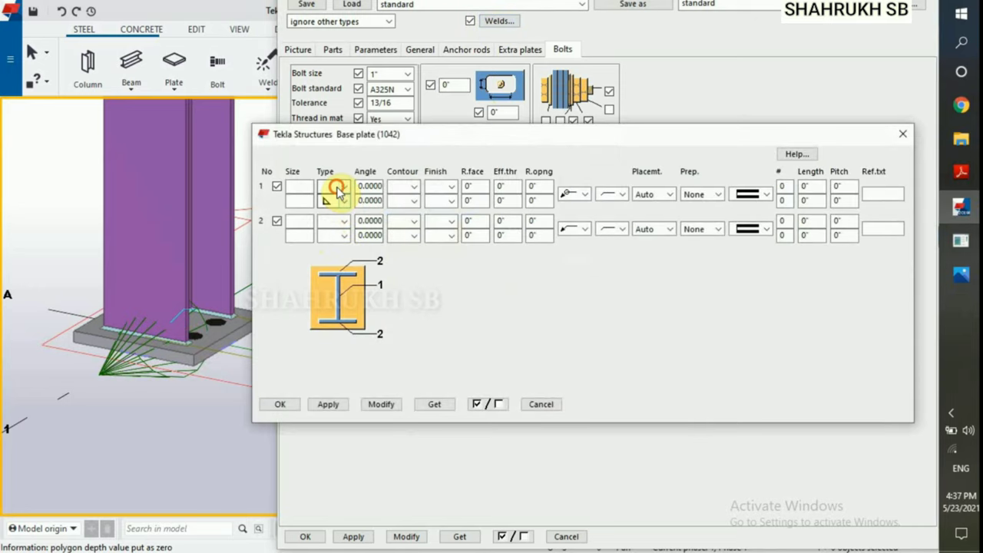
- Make weld 1 a 1/4 fillet weld
left_click(337, 190)
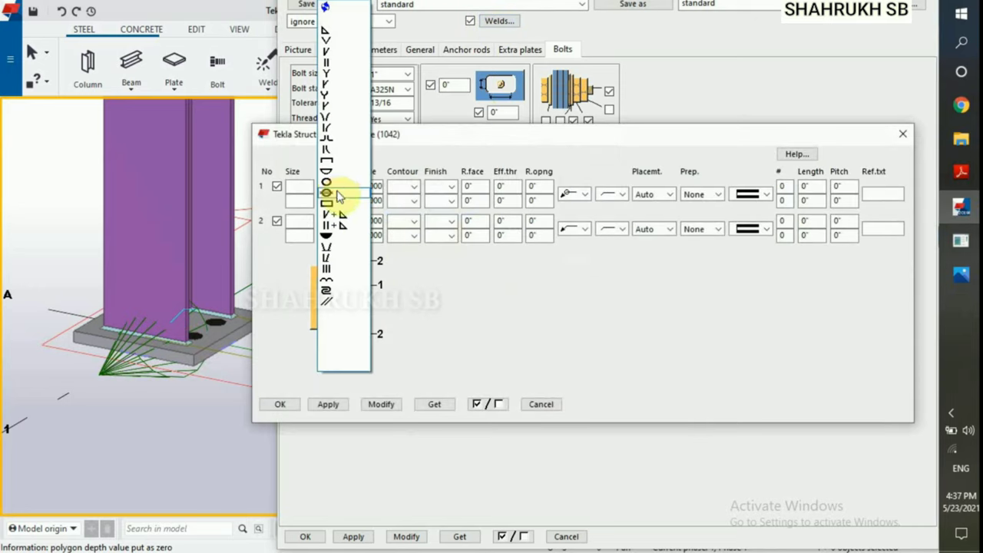
left_click(333, 32)
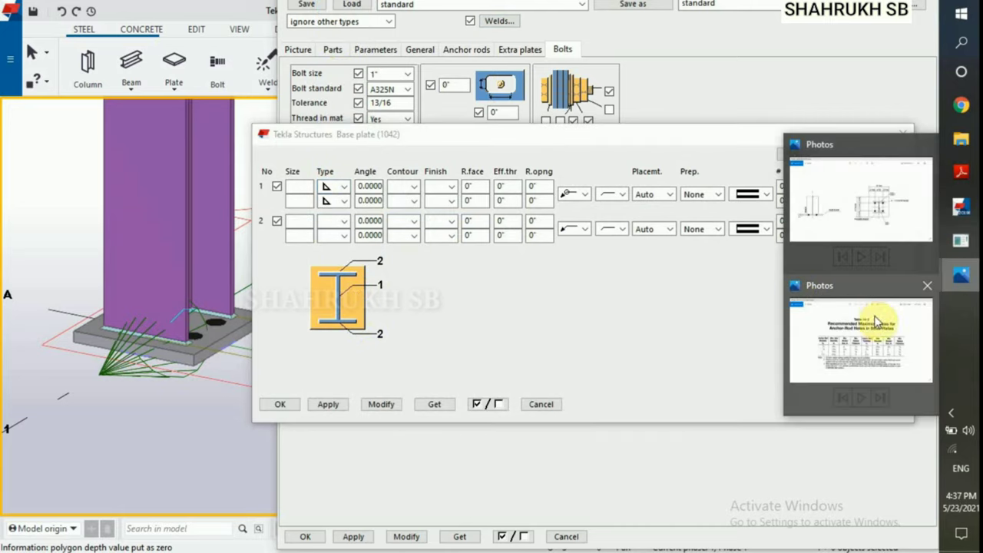
mouse_move(860, 198)
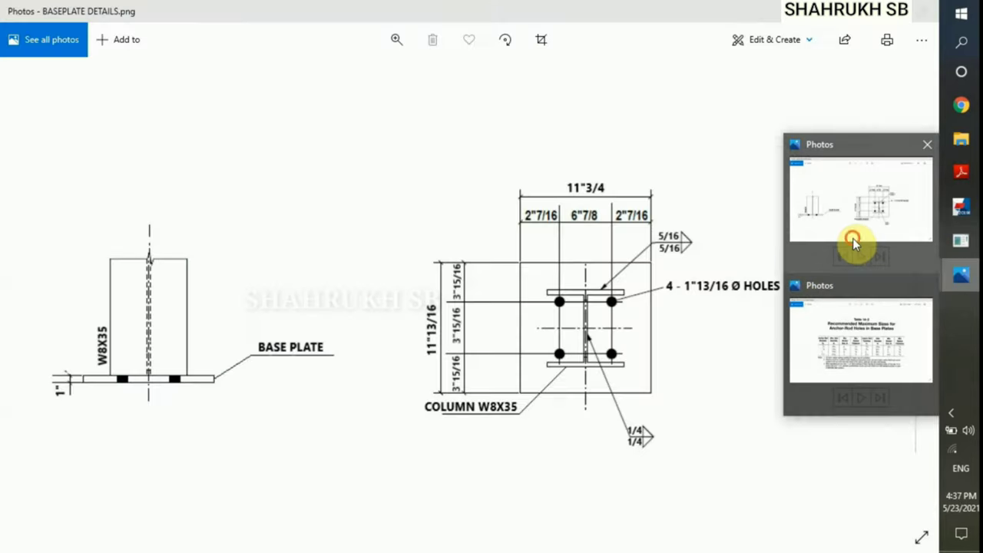
left_click(854, 243)
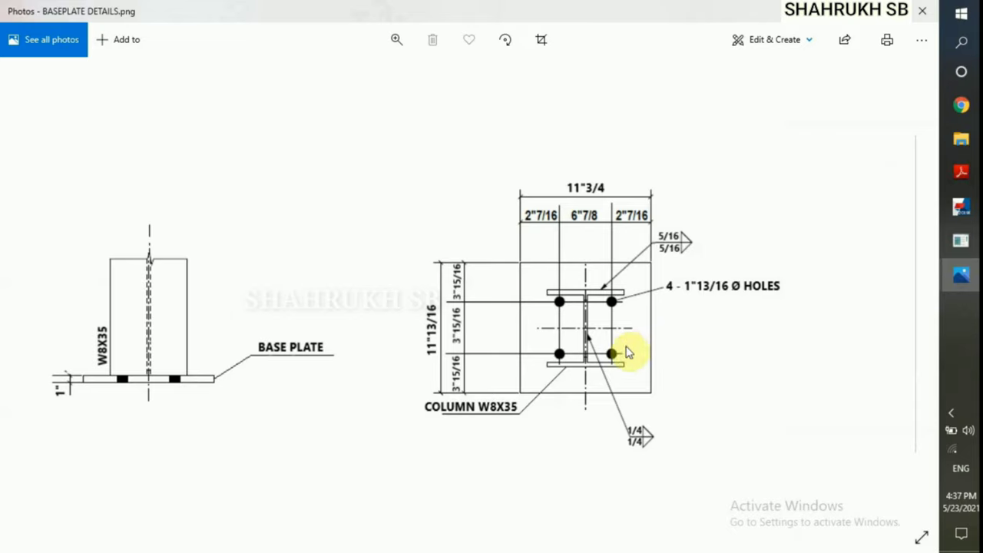
left_click(961, 207)
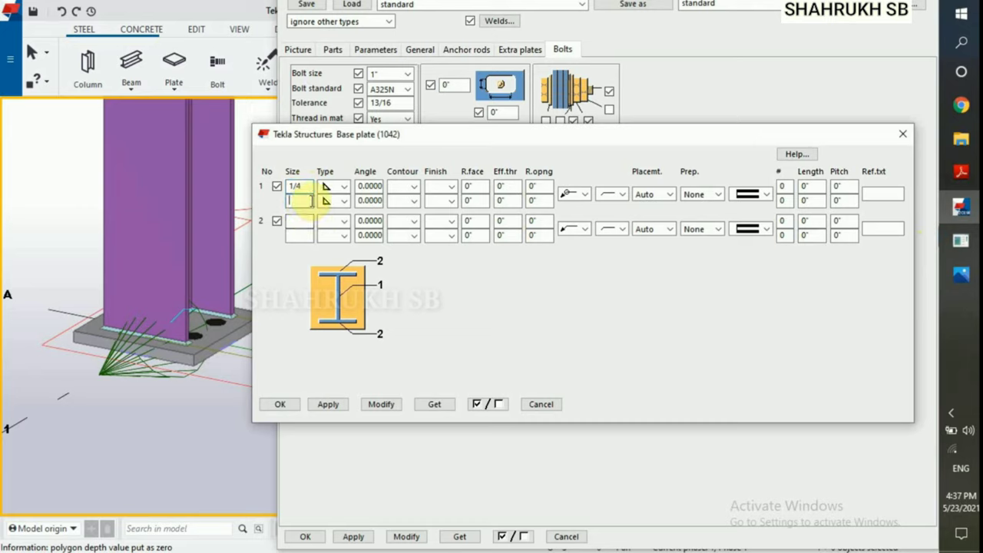
type("1/4")
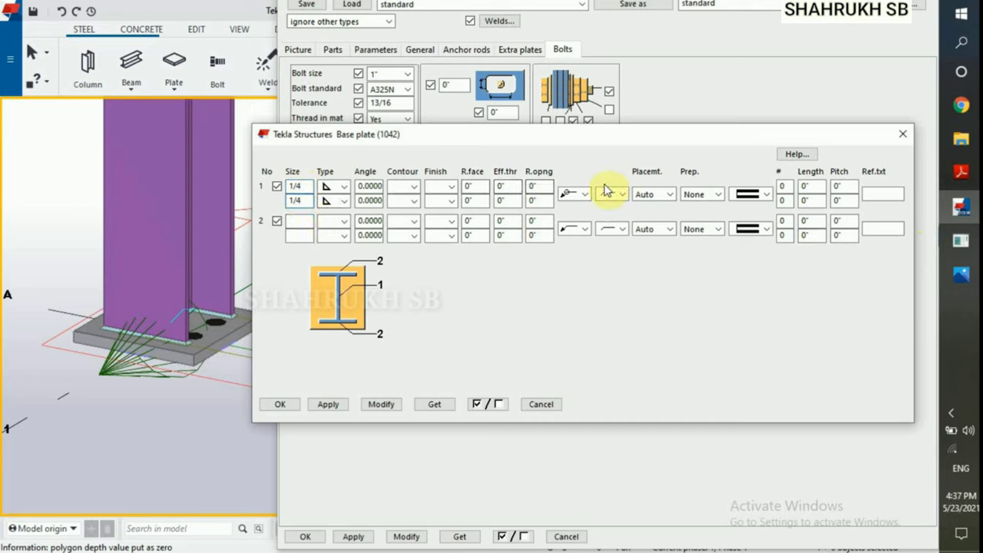
left_click(584, 194)
left_click(574, 227)
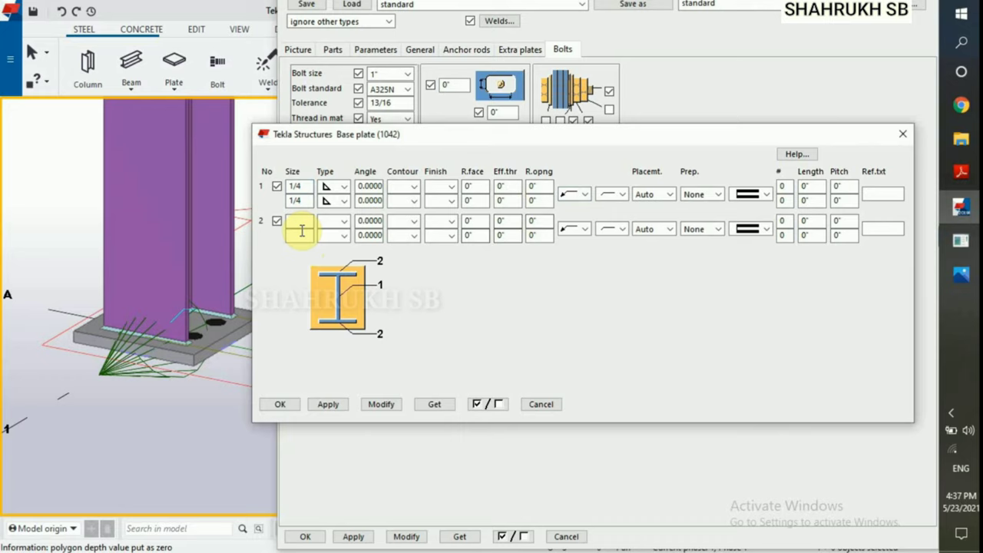
- Make weld 2 a 5/16 fillet weld on both sides
left_click(332, 228)
left_click(361, 193)
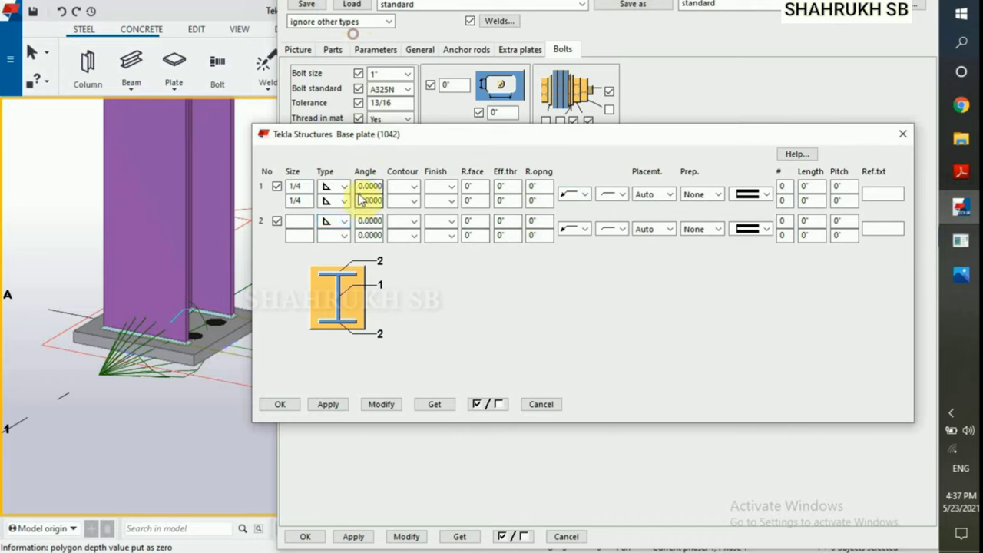
left_click(332, 237)
left_click(340, 28)
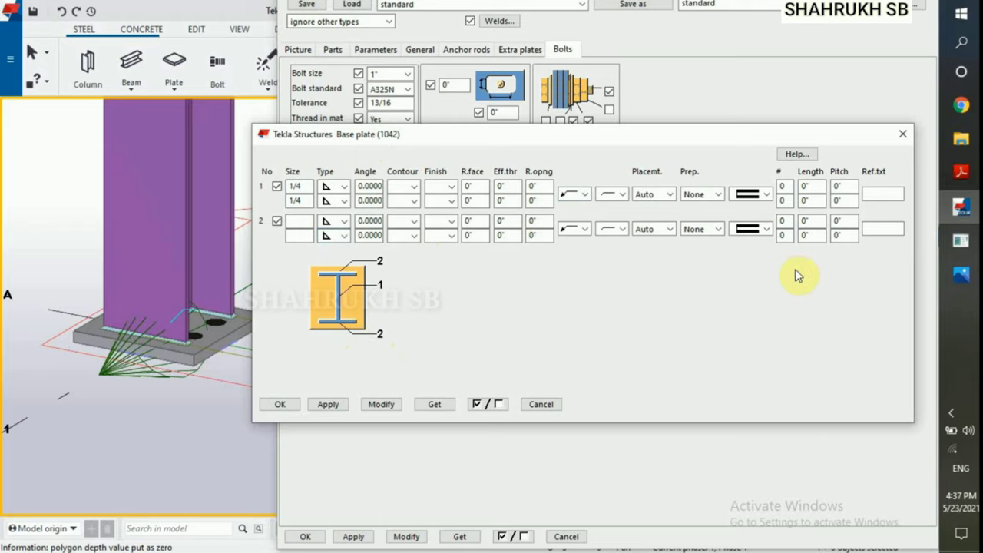
mouse_move(961, 268)
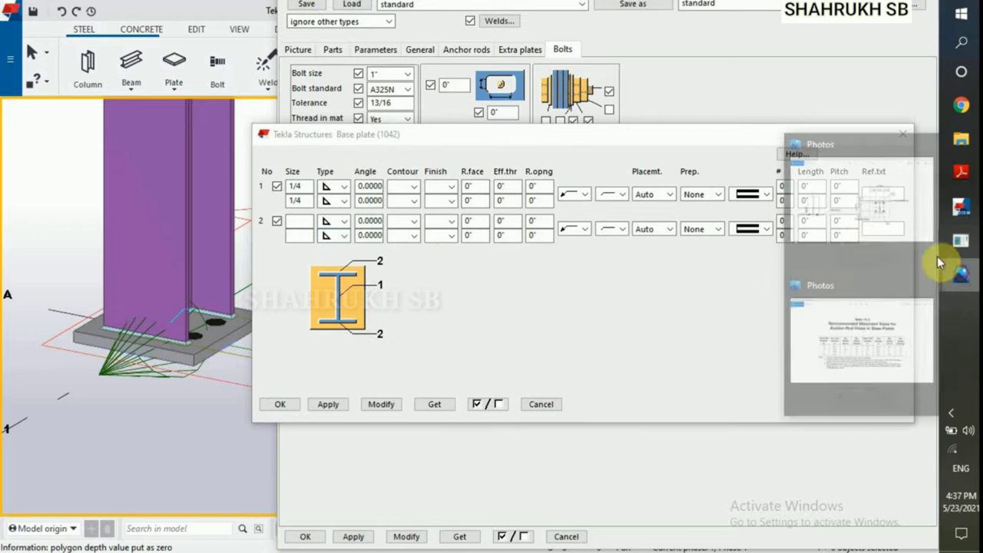
left_click(794, 226)
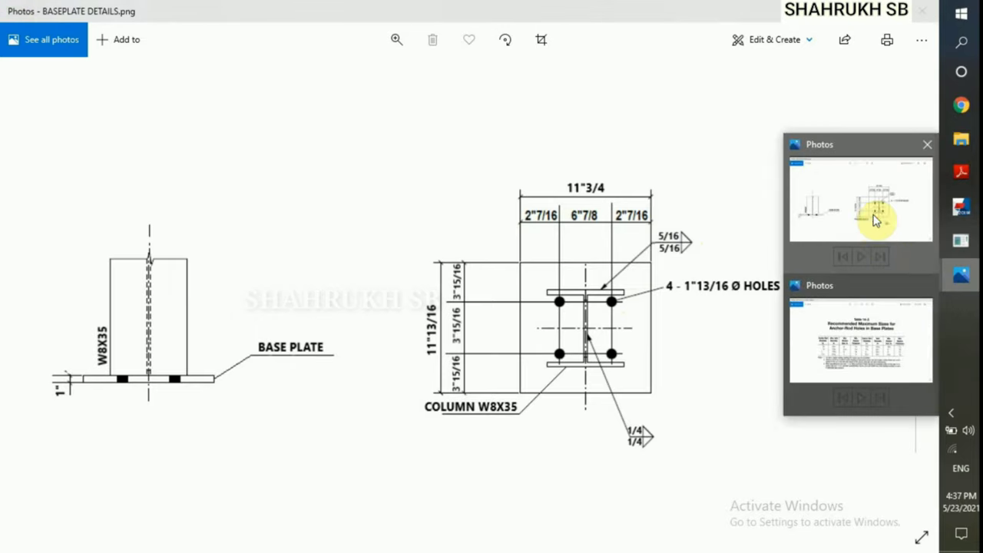
left_click(960, 206)
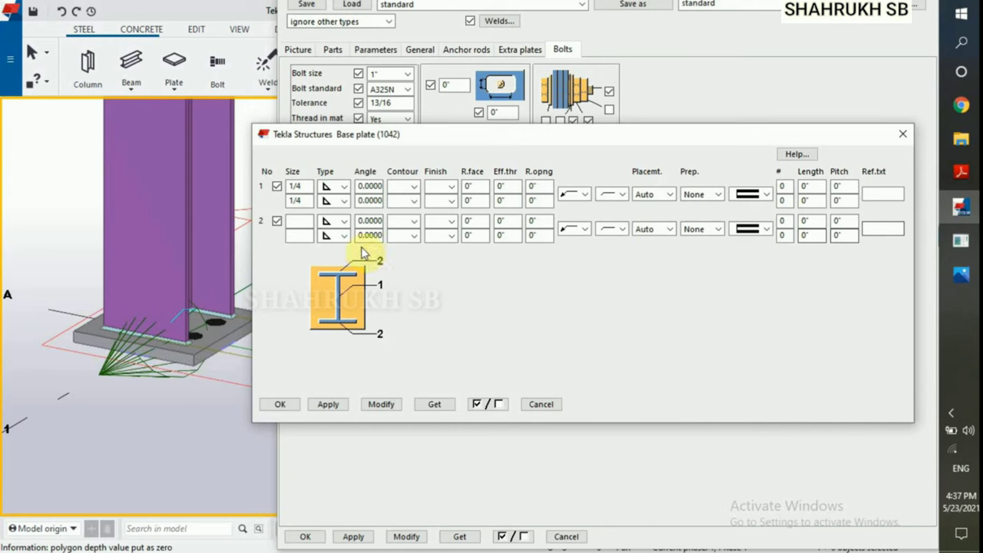
left_click(300, 220)
type("5/16")
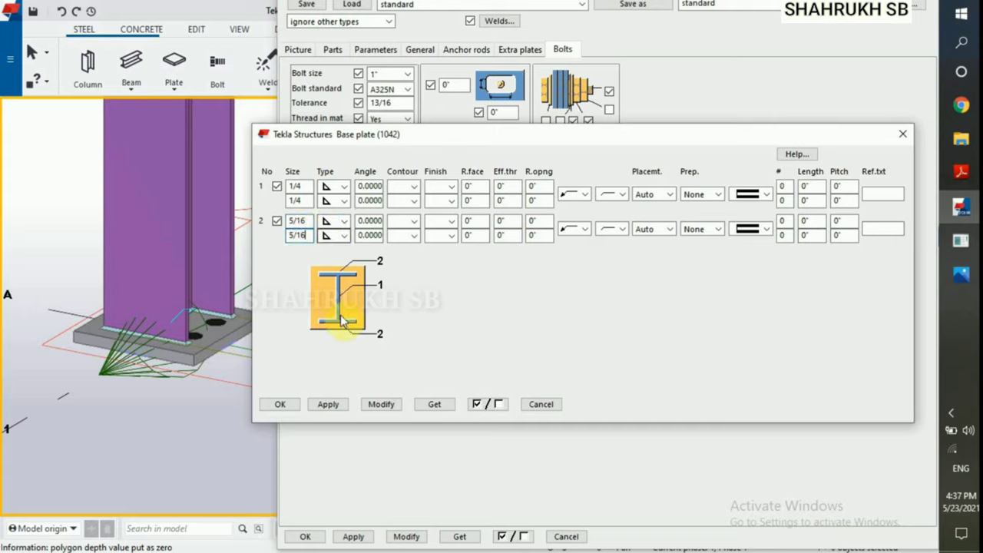
- Apply the weld settings to the base plate and confirm the weld settings
left_click(380, 406)
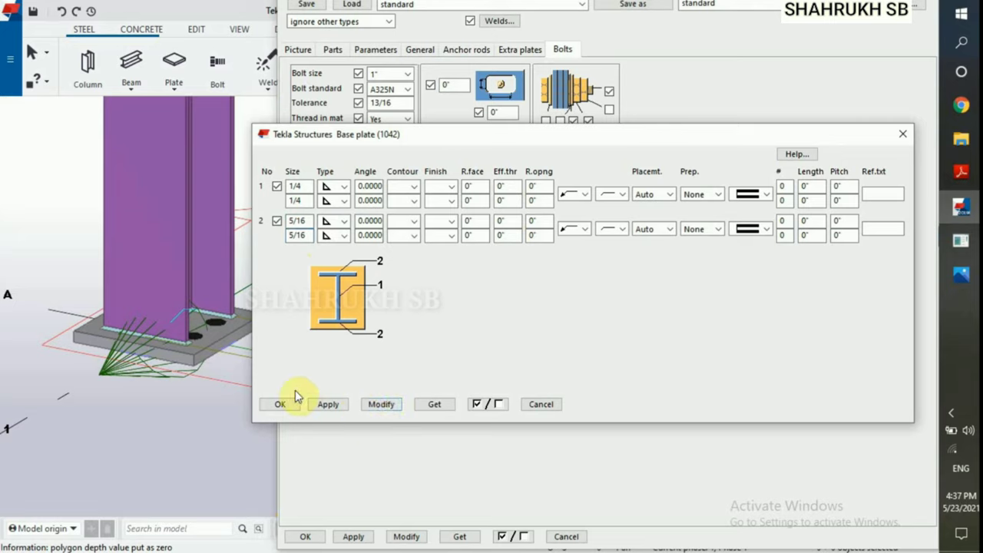
left_click(215, 351)
left_click(398, 411)
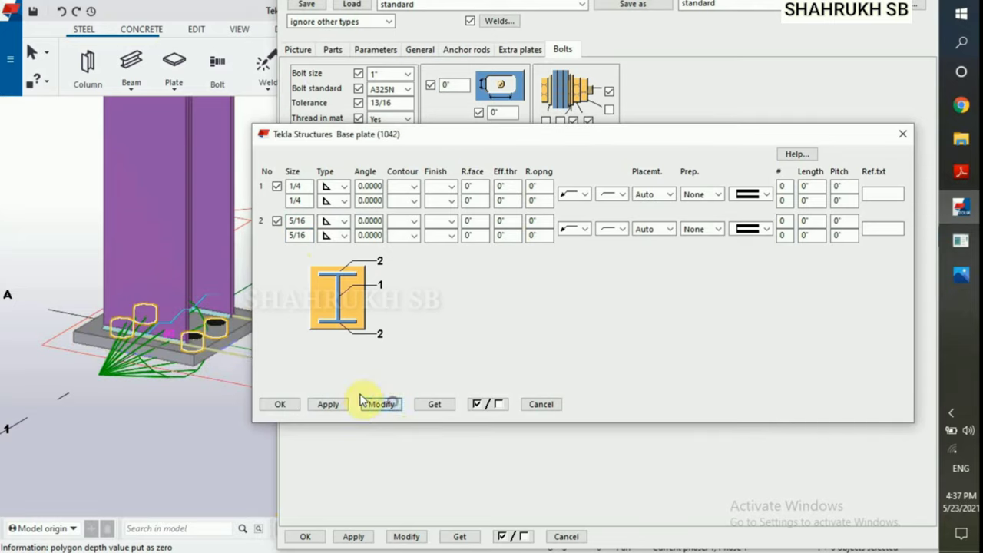
scroll(136, 373, "down", 2)
scroll(187, 374, "up", 2)
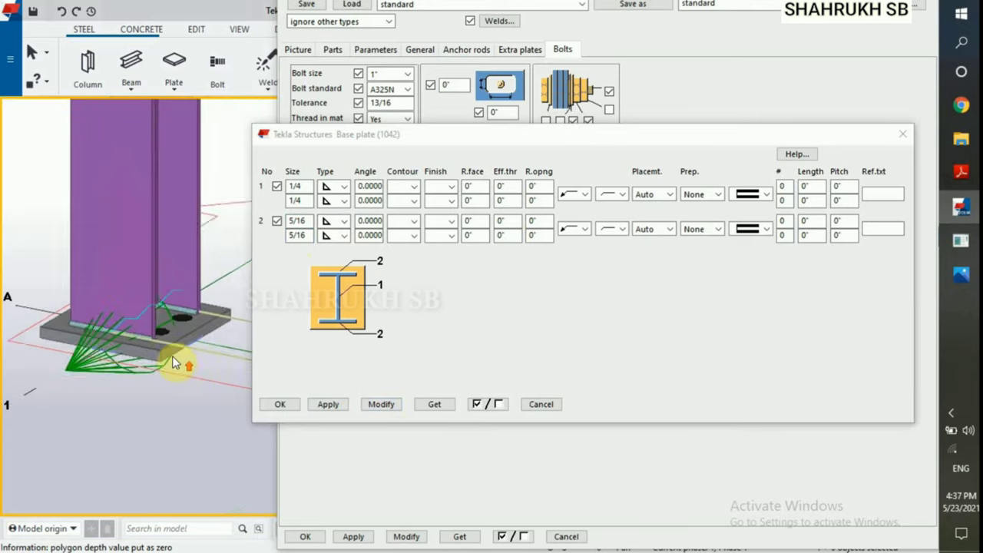
scroll(172, 355, "up", 2)
left_click(279, 404)
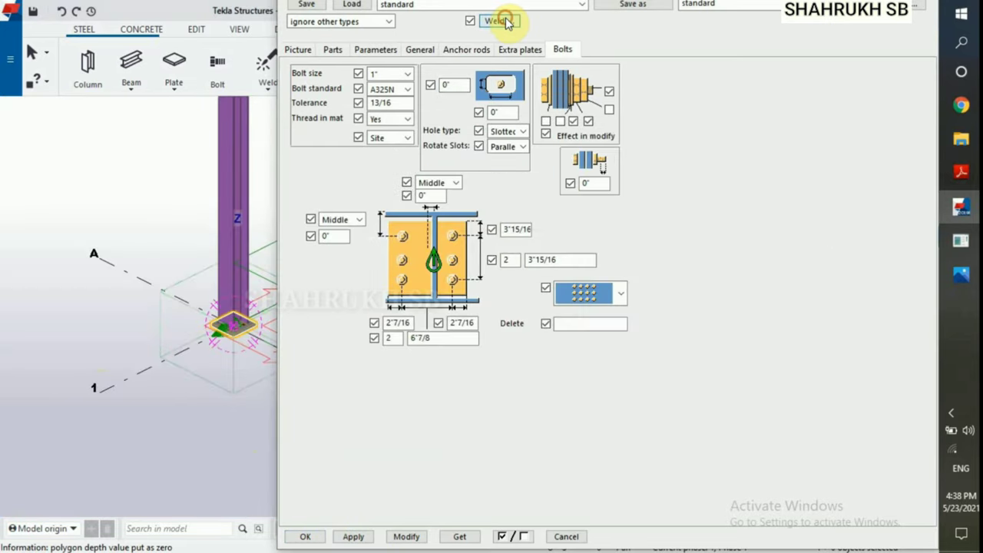
- Close the Base plate dialog, redraw the view and orbit to inspect the welded base
left_click(308, 536)
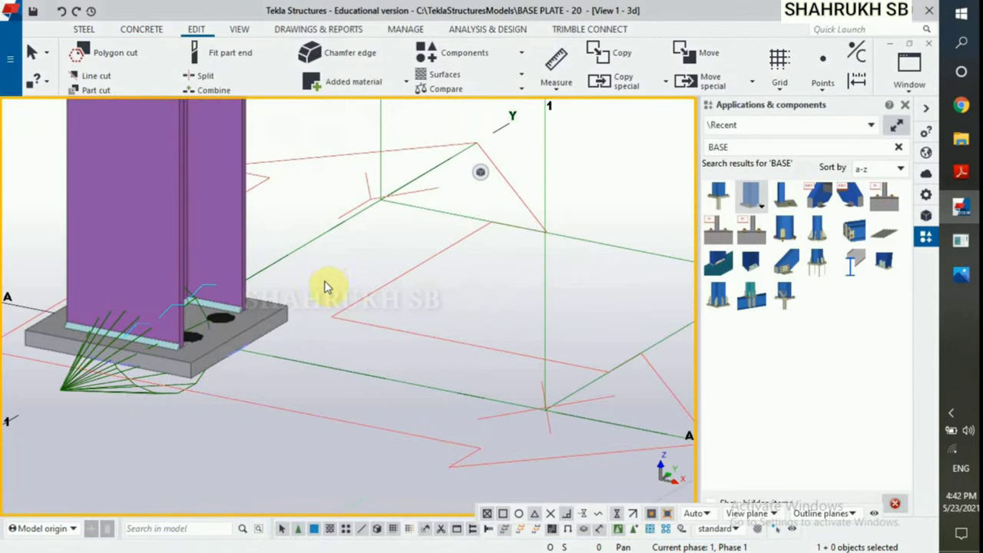
right_click(338, 277)
left_click(393, 352)
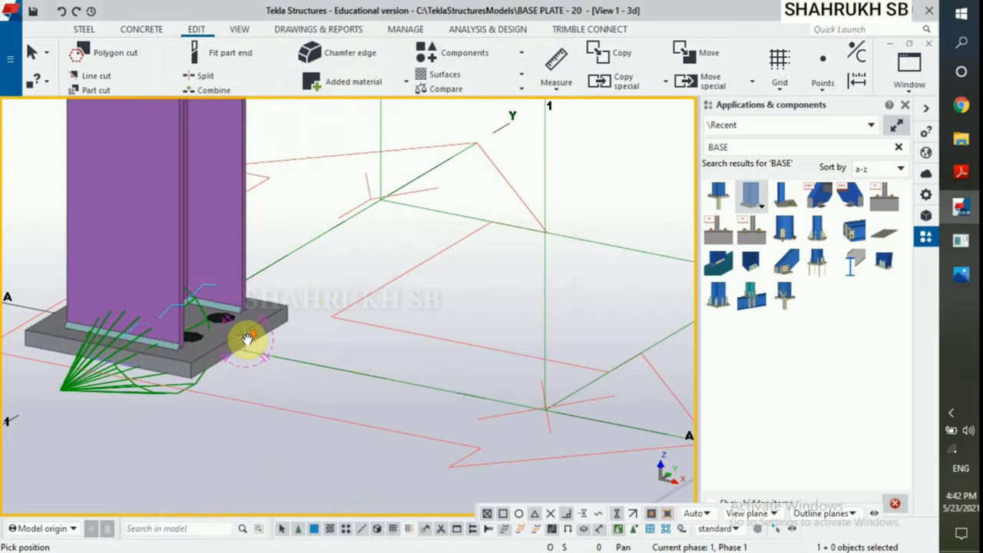
middle_click_drag(245, 339, 72, 352, "ctrl")
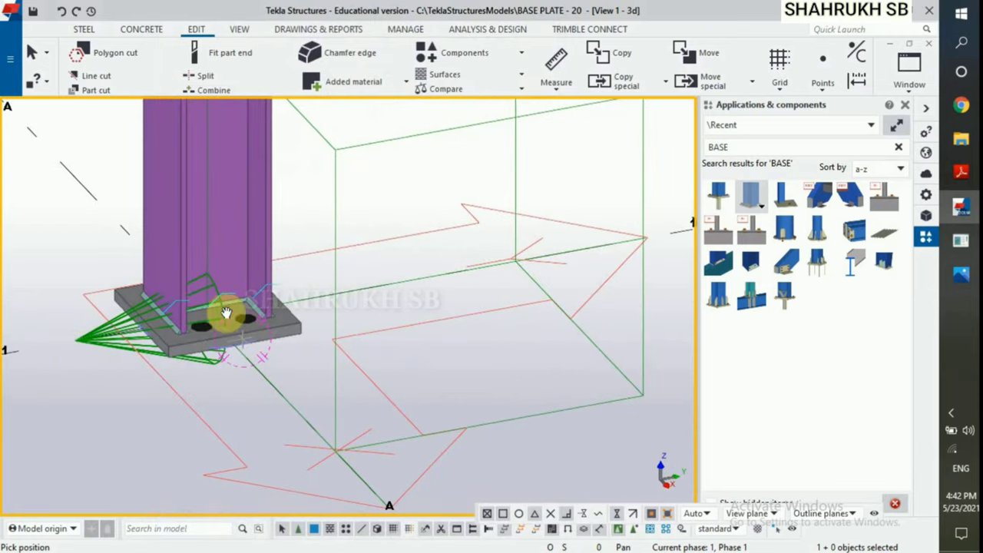
mouse_move(226, 312)
middle_mouse_down("ctrl")
mouse_move(292, 307)
mouse_move(254, 307)
mouse_move(103, 266)
mouse_move(136, 281)
mouse_move(276, 285)
mouse_move(364, 258)
mouse_move(388, 265)
mouse_move(397, 281)
middle_mouse_up("ctrl")
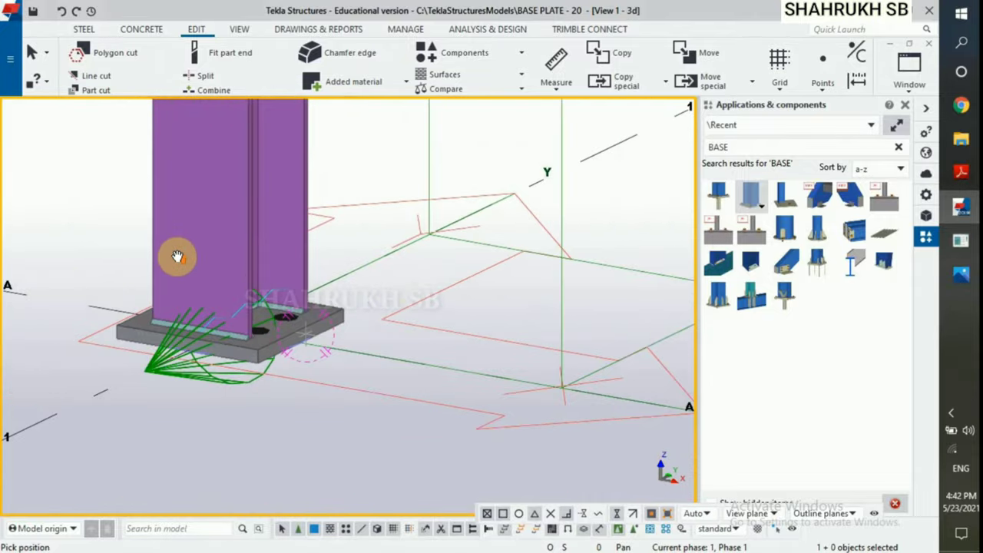
scroll(177, 256, "up", 3)
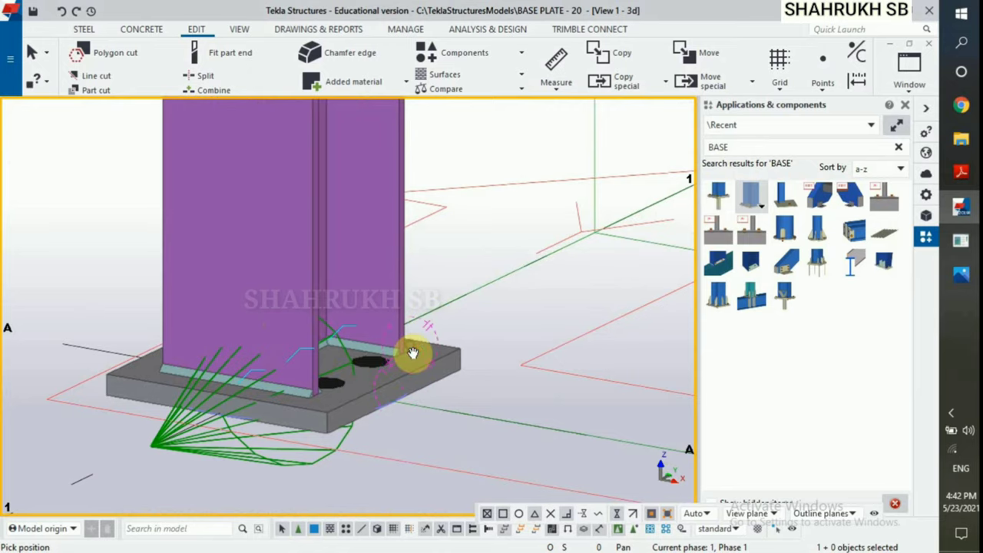